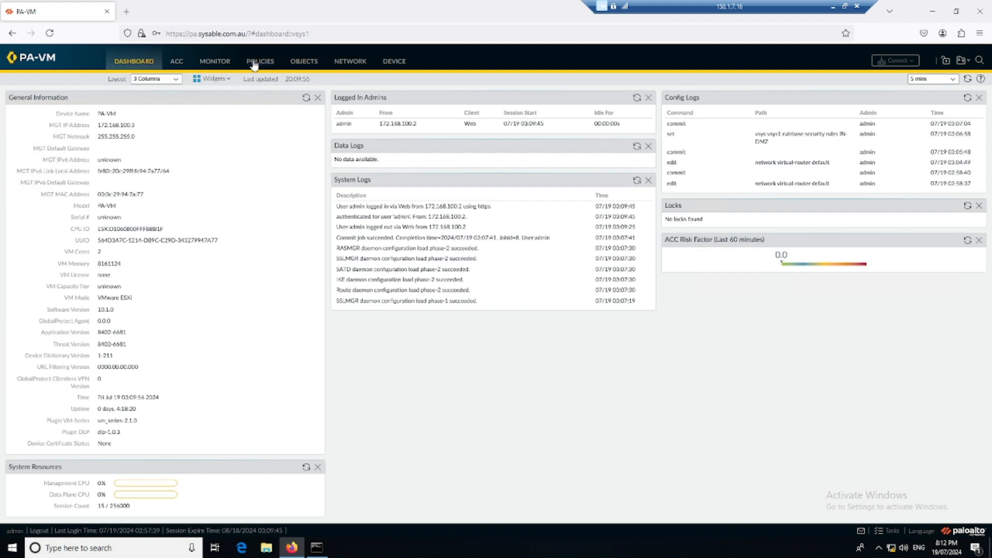
- Create a new NAT policy rule named NAT-to-ISP, keeping the NAT type as ipv4
click(259, 63)
click(28, 104)
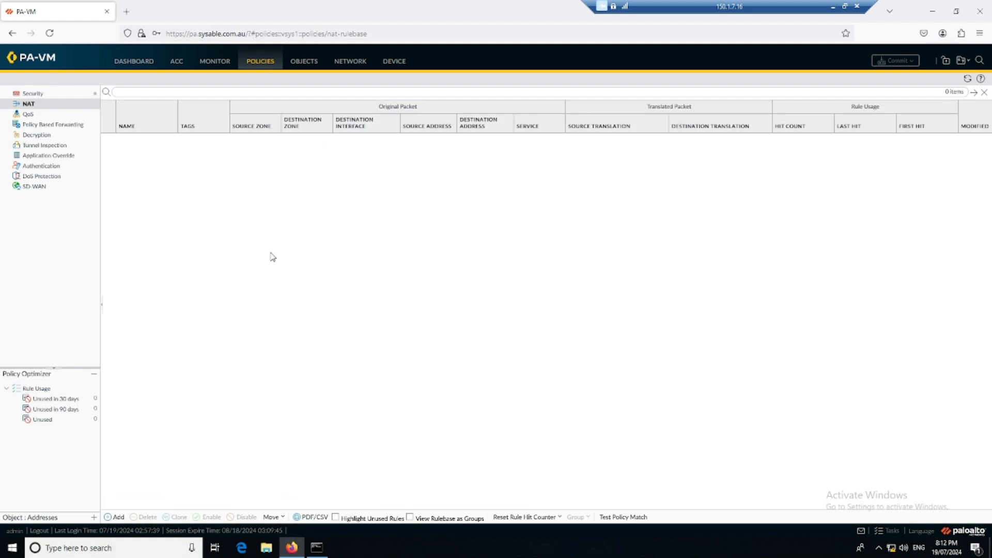
click(115, 516)
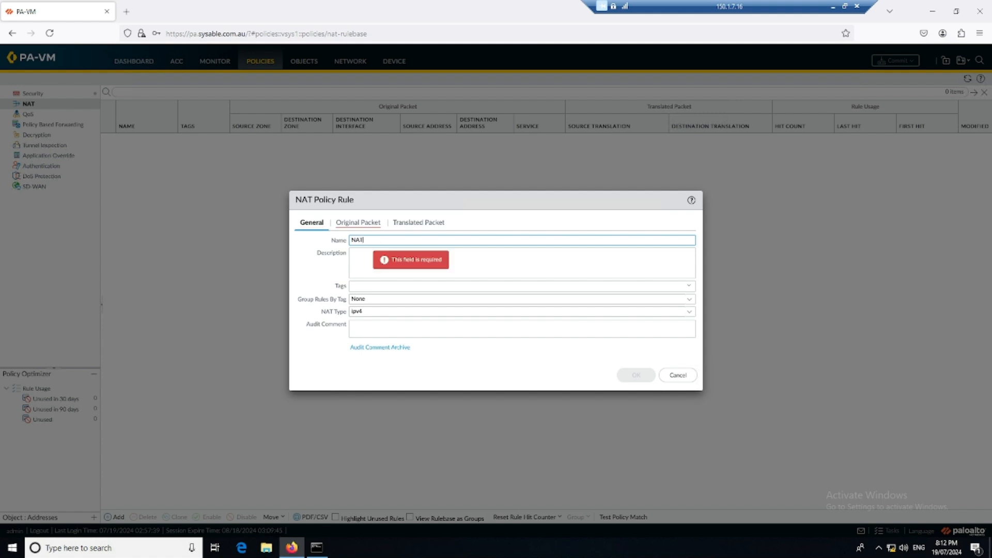
text(NAT-to-ISP)
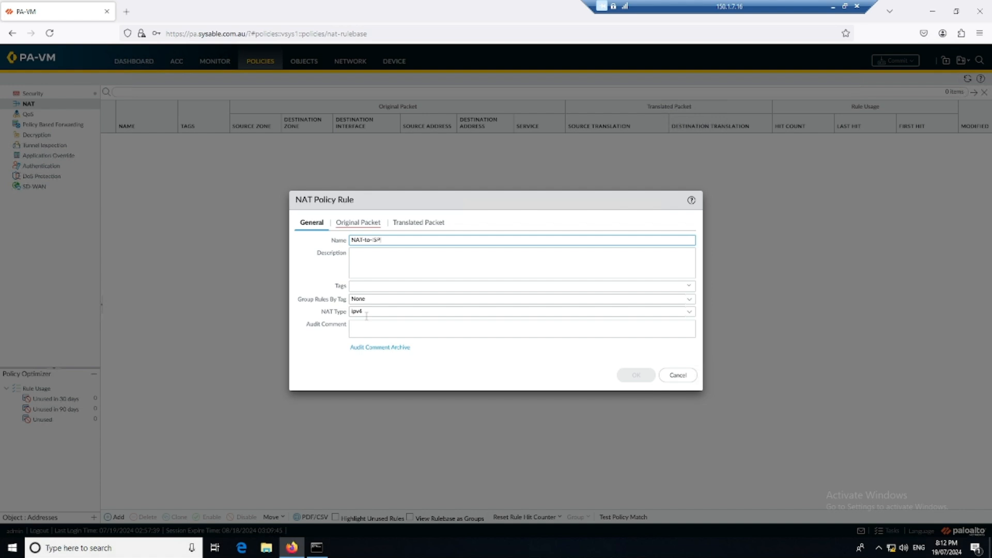
click(688, 312)
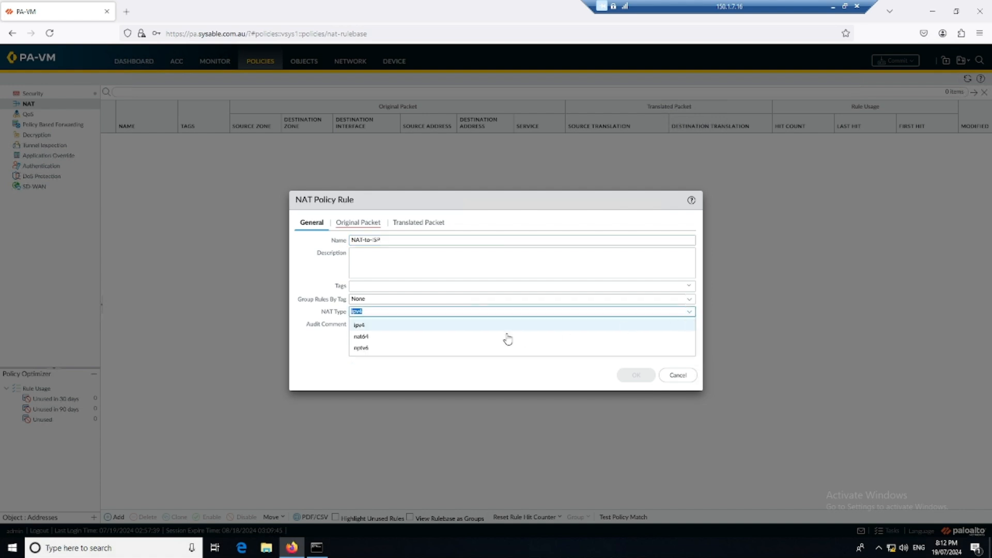
click(301, 344)
- Add INSIDE and DMZ as source zones for the rule's original packet
click(356, 225)
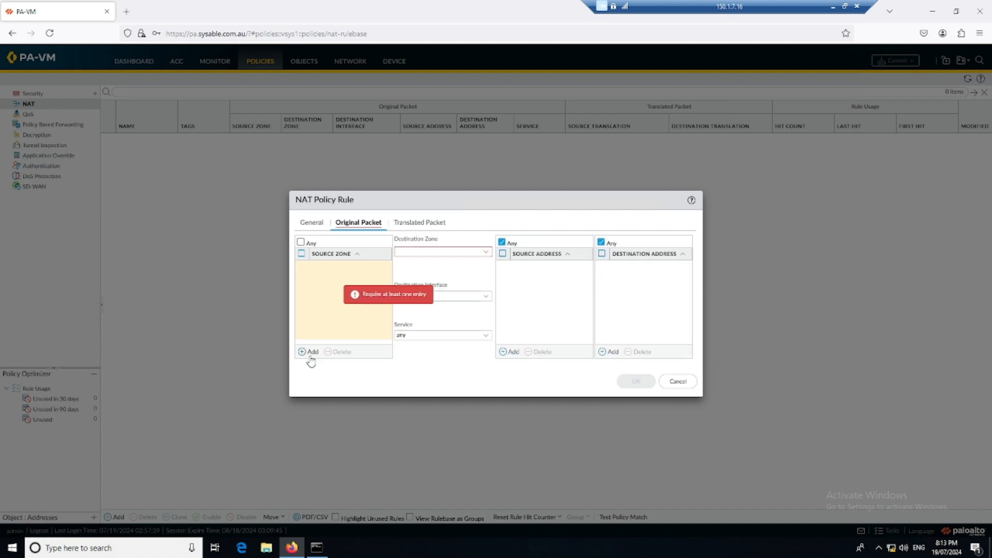
click(311, 355)
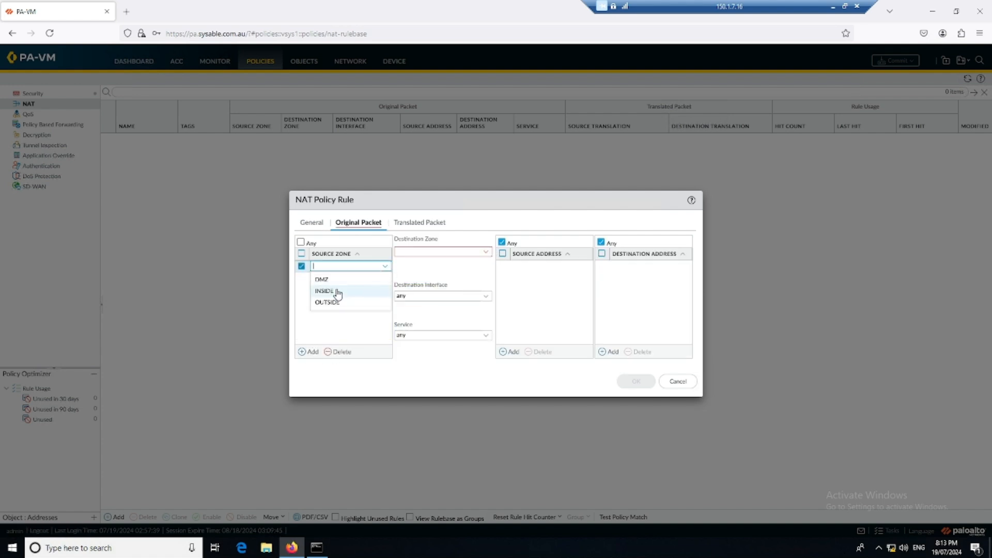
click(338, 294)
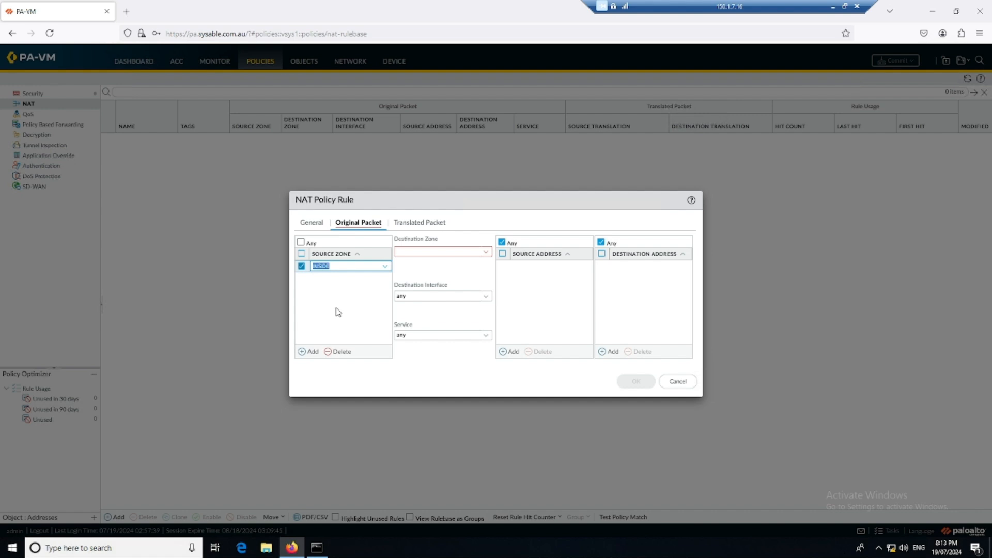
click(310, 352)
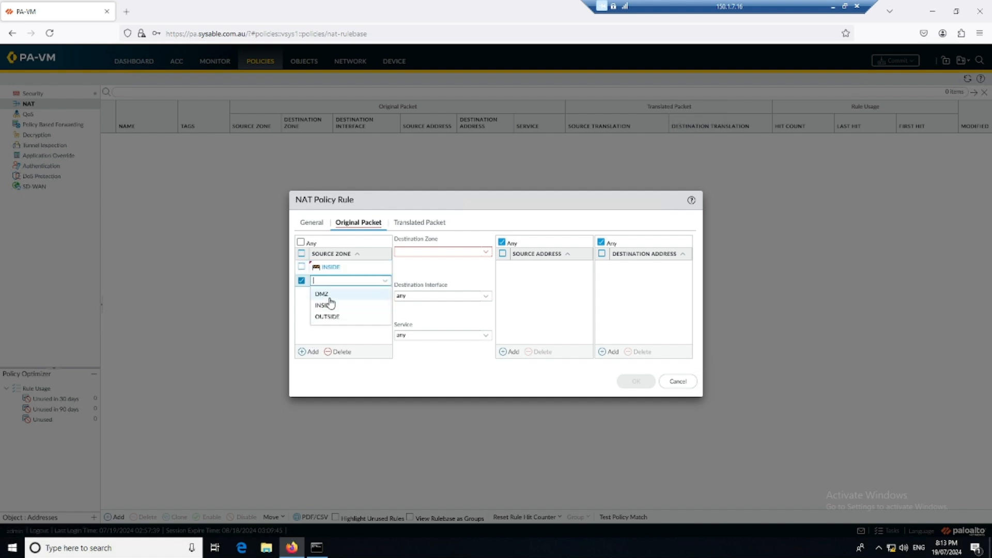
click(327, 293)
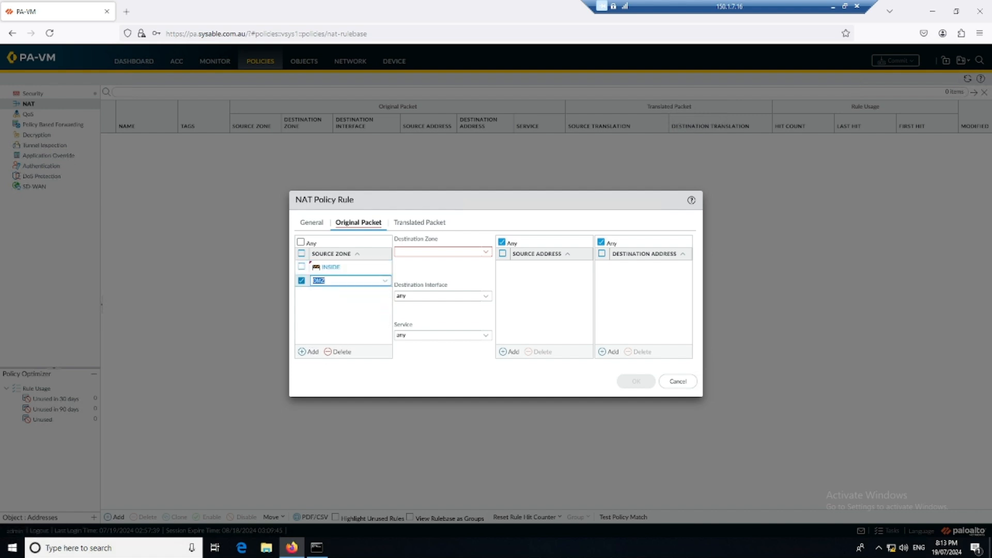
- Switch to the PA-ALL.pdf lab topology, underline the INSIDE and DMZ labels, and return to the firewall interface
key(alt+Tab)
drag(421, 286, 448, 285)
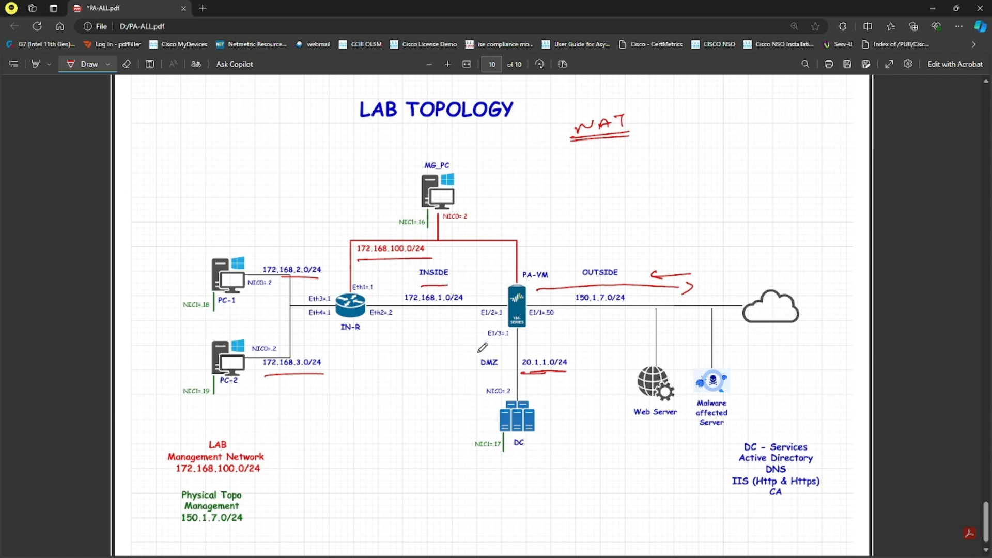
drag(474, 373, 492, 372)
key(alt+Tab)
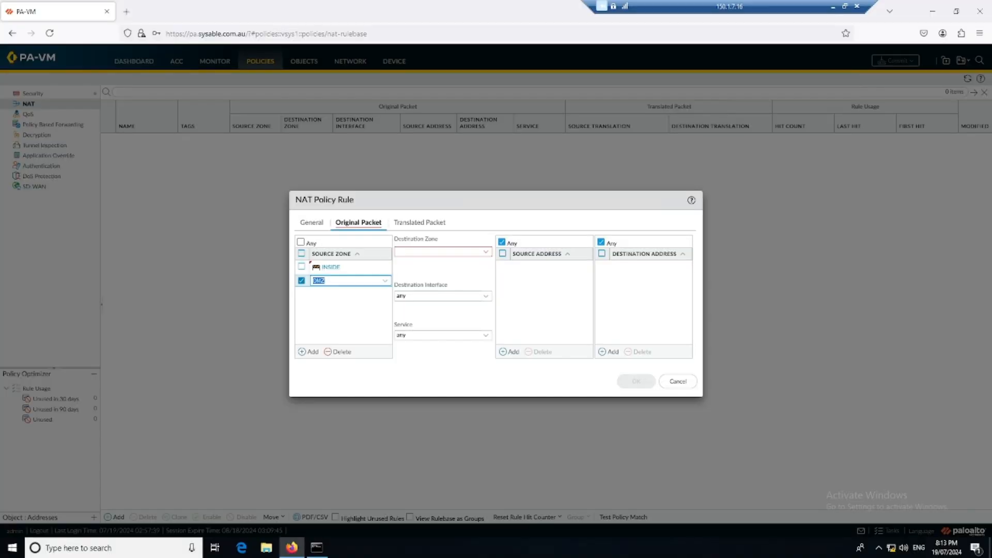
- Set the original packet's destination zone to OUTSIDE and its destination interface to ethernet1/1
click(486, 252)
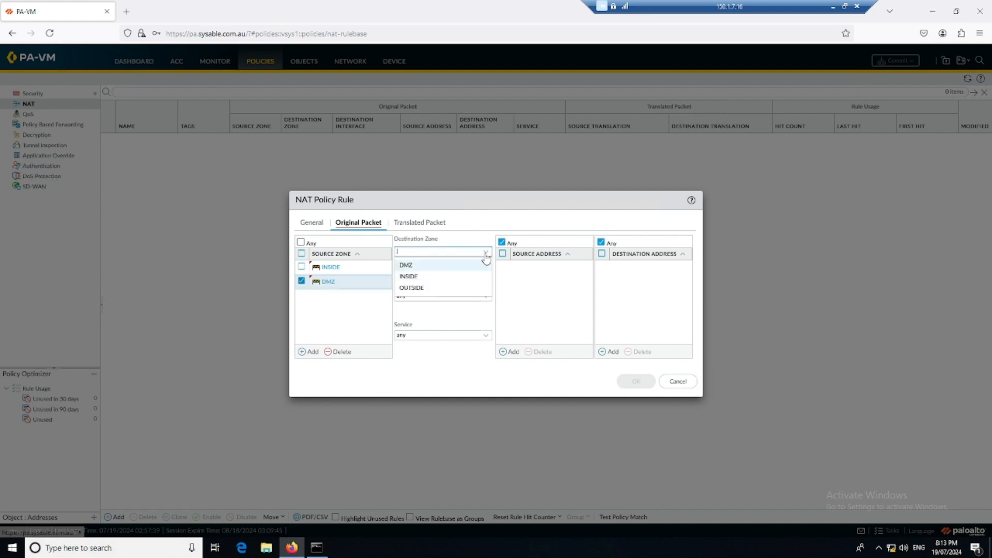
click(433, 288)
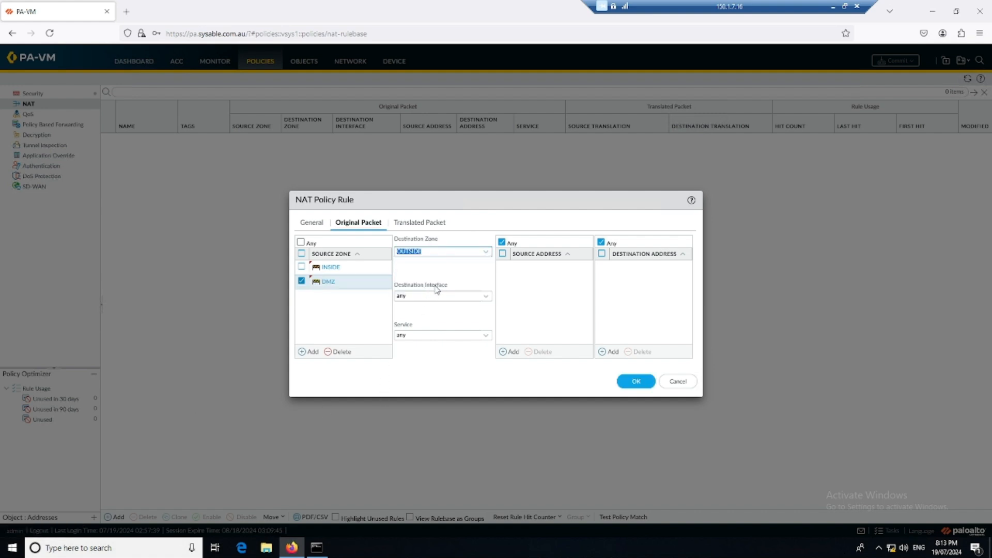
click(486, 296)
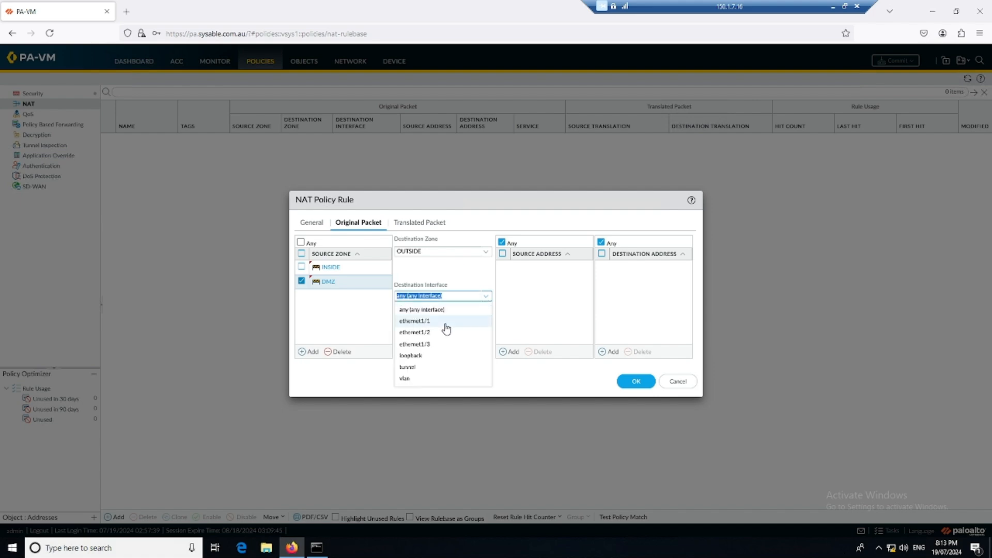
click(463, 323)
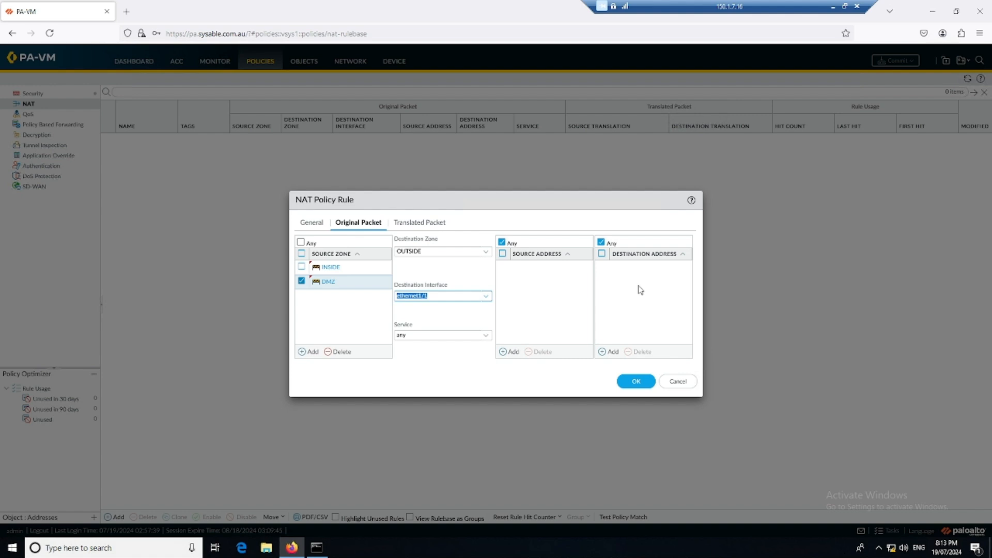
- Set the source address translation to Dynamic IP And Port with the Interface Address type
click(425, 226)
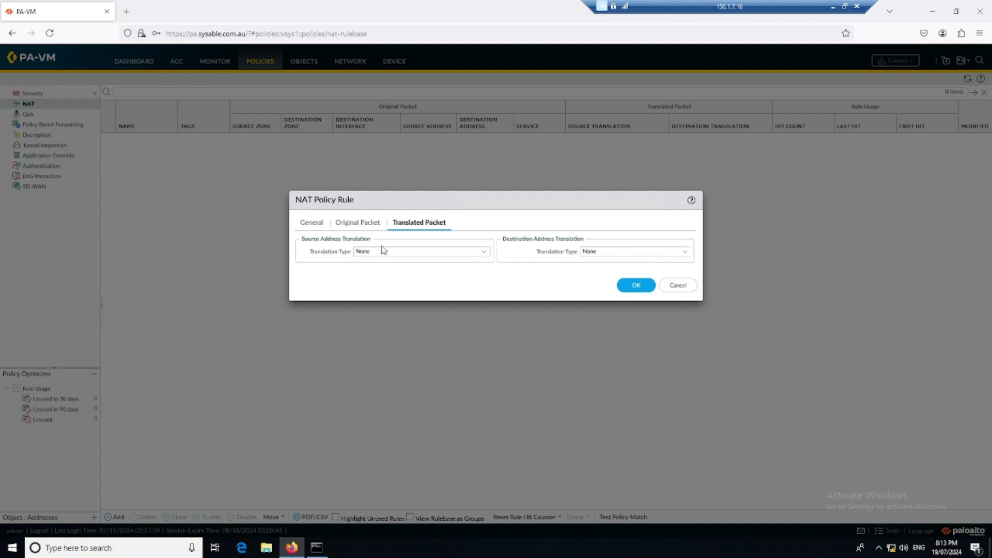
click(482, 252)
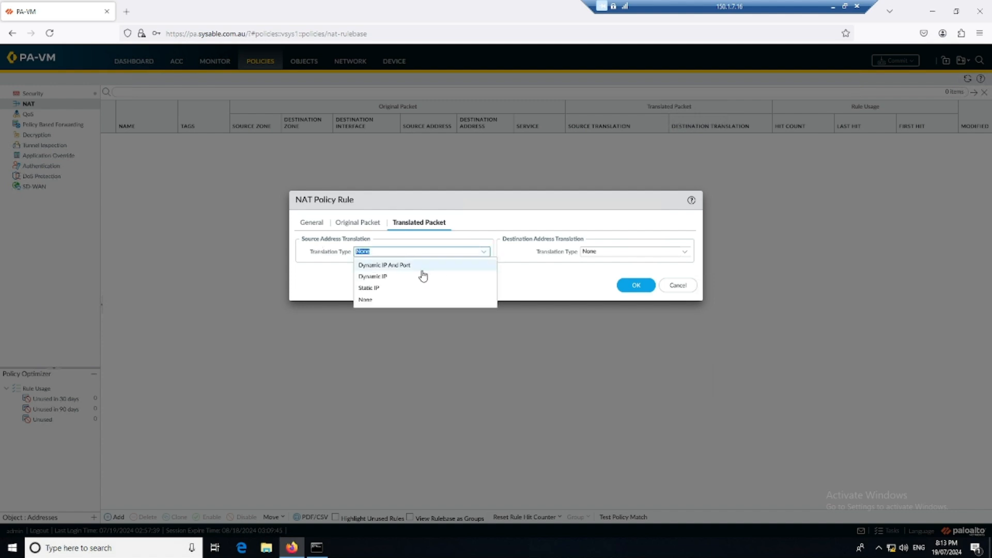
click(403, 267)
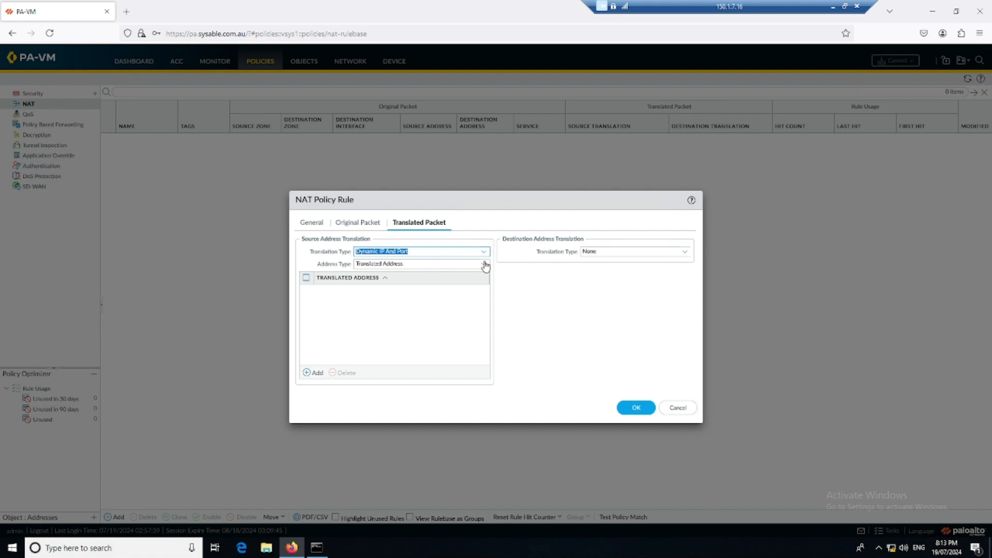
click(484, 264)
click(407, 290)
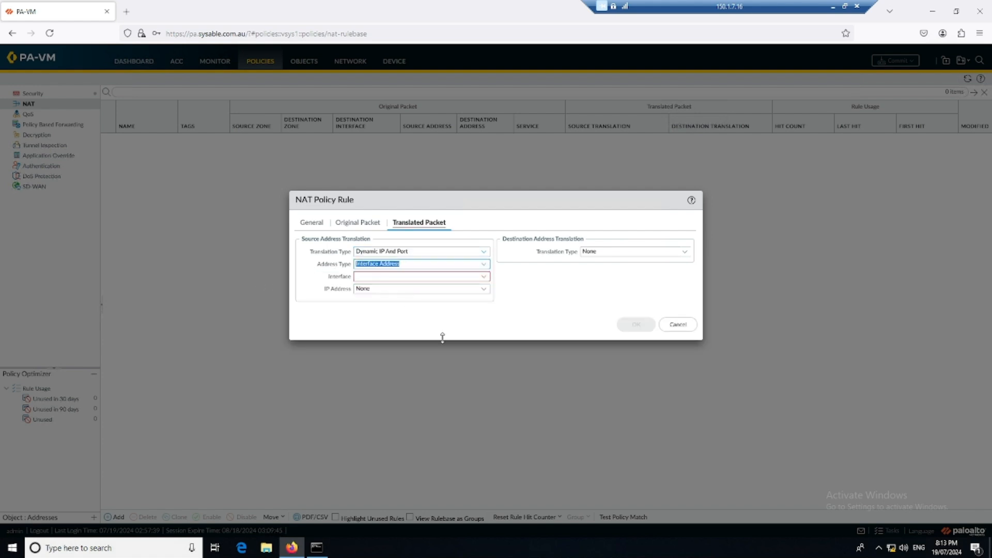
- Choose ethernet1/1 as the source translation interface and 150.1.7.50/24 as its IP address
click(484, 277)
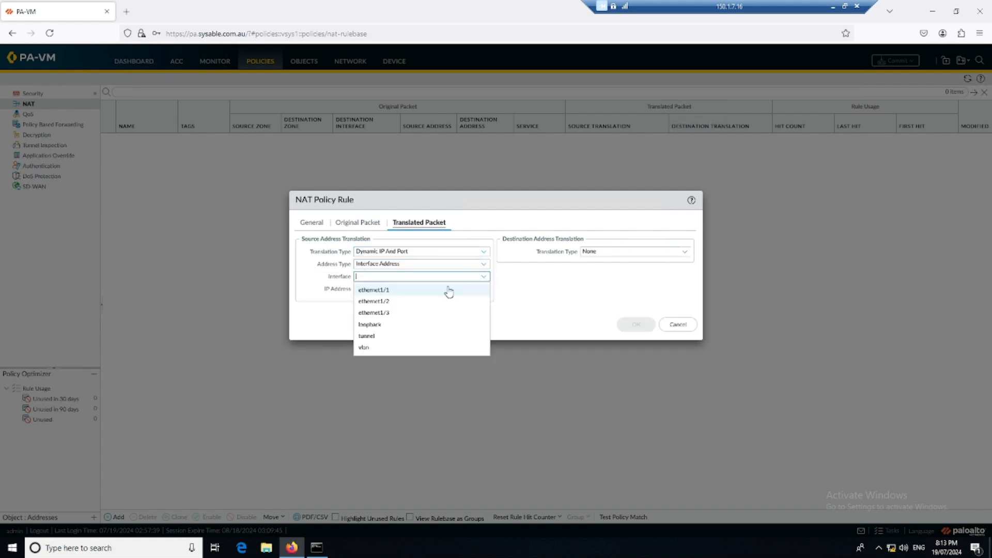
click(409, 290)
click(479, 290)
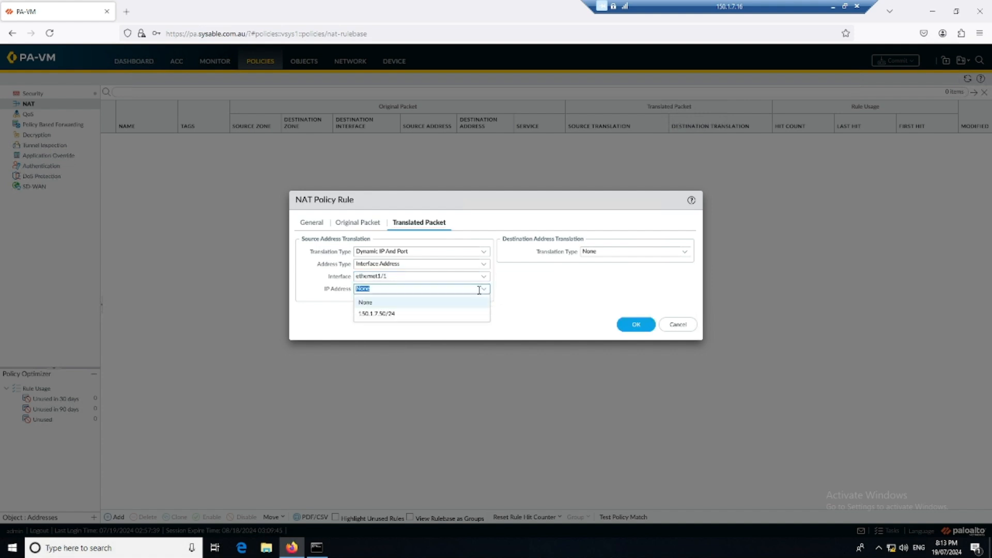
click(404, 314)
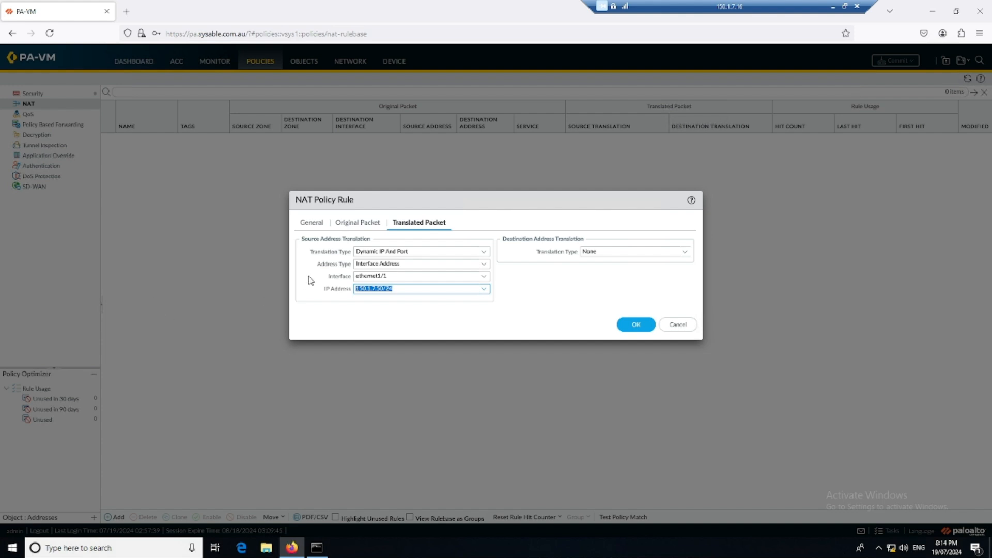
- Review the rule's original packet zones against the lab topology PDF and return to the translated packet settings
click(366, 223)
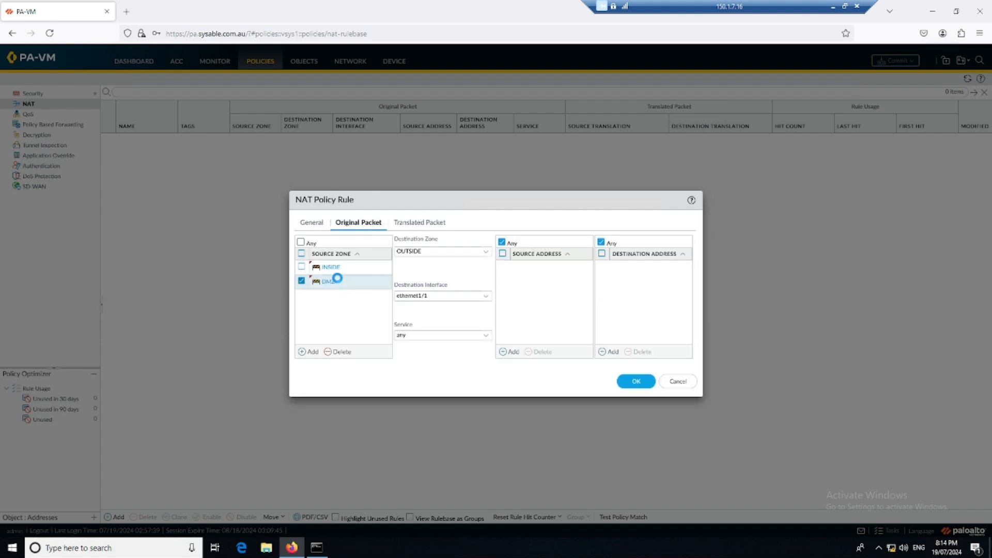
drag(394, 89, 0, 104)
key(alt+Tab)
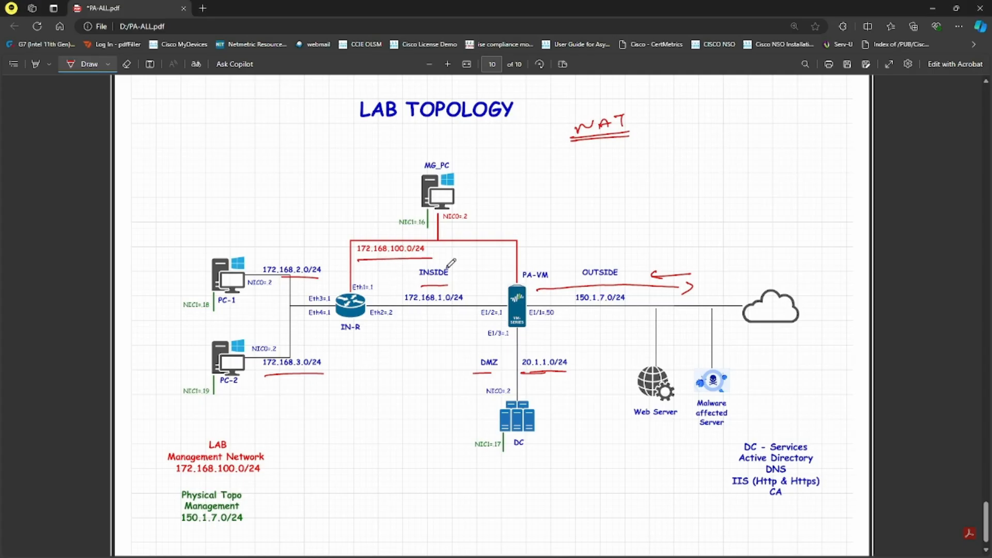
mouse_move(445, 260)
mouse_down()
mouse_move(470, 310)
mouse_move(426, 342)
mouse_move(474, 354)
mouse_move(591, 349)
mouse_up()
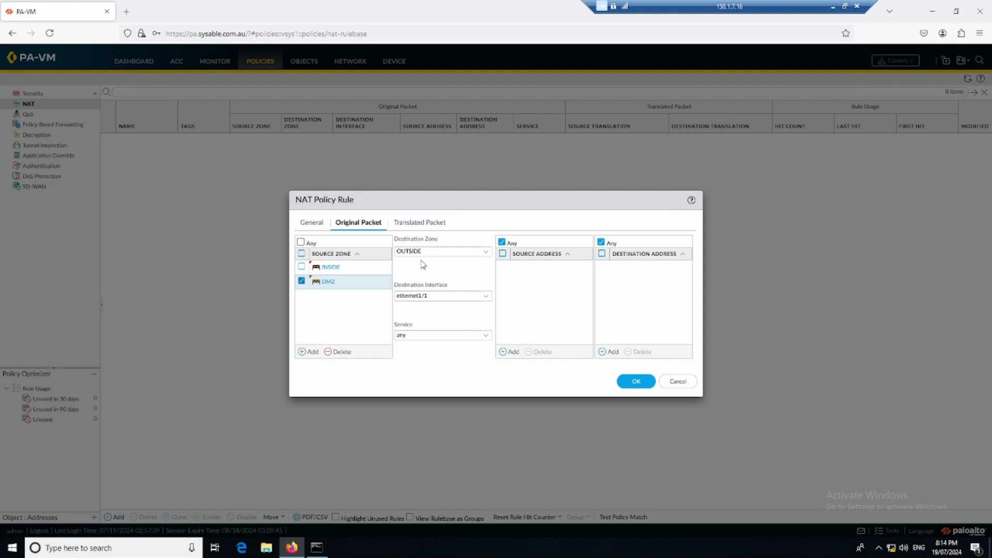
key(alt+Tab)
click(419, 224)
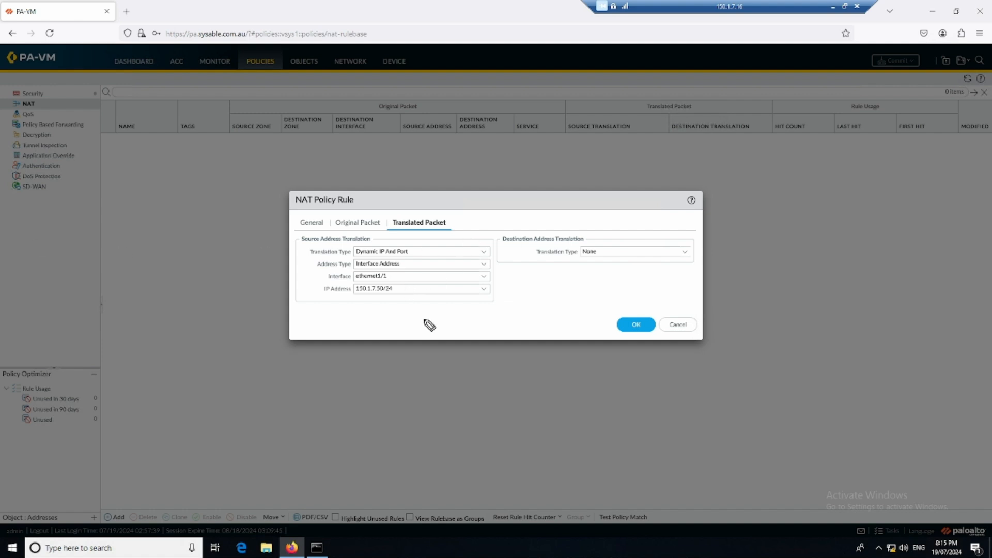
drag(522, 276, 535, 288)
drag(538, 288, 552, 277)
mouse_move(521, 300)
mouse_down()
mouse_move(553, 295)
mouse_move(533, 316)
mouse_move(565, 314)
mouse_move(653, 276)
mouse_up()
mouse_move(586, 257)
mouse_down()
mouse_move(643, 259)
mouse_move(656, 247)
mouse_move(661, 260)
mouse_up()
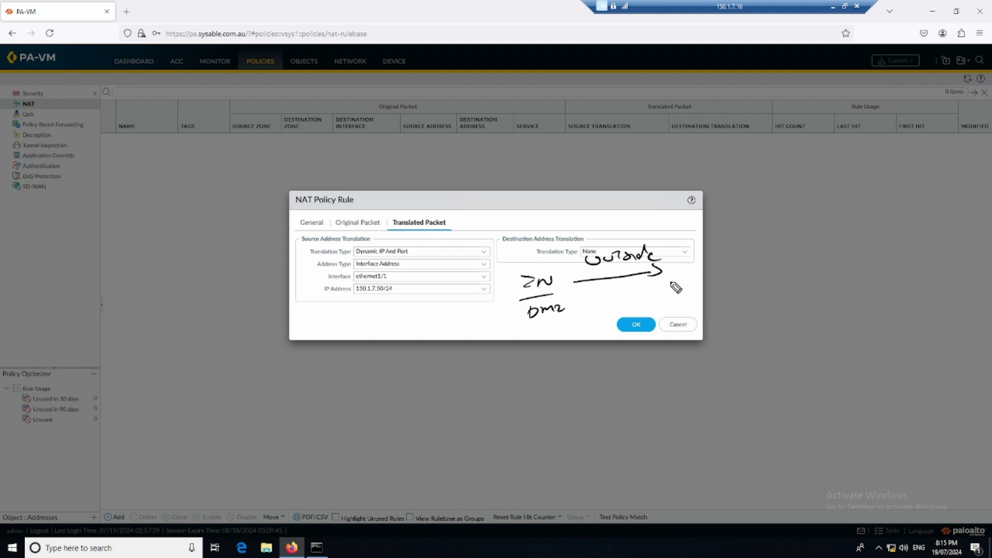
mouse_move(668, 266)
mouse_down()
mouse_move(703, 273)
mouse_move(673, 298)
mouse_up()
mouse_move(690, 282)
mouse_down()
mouse_move(683, 285)
mouse_move(715, 288)
mouse_move(801, 271)
mouse_up()
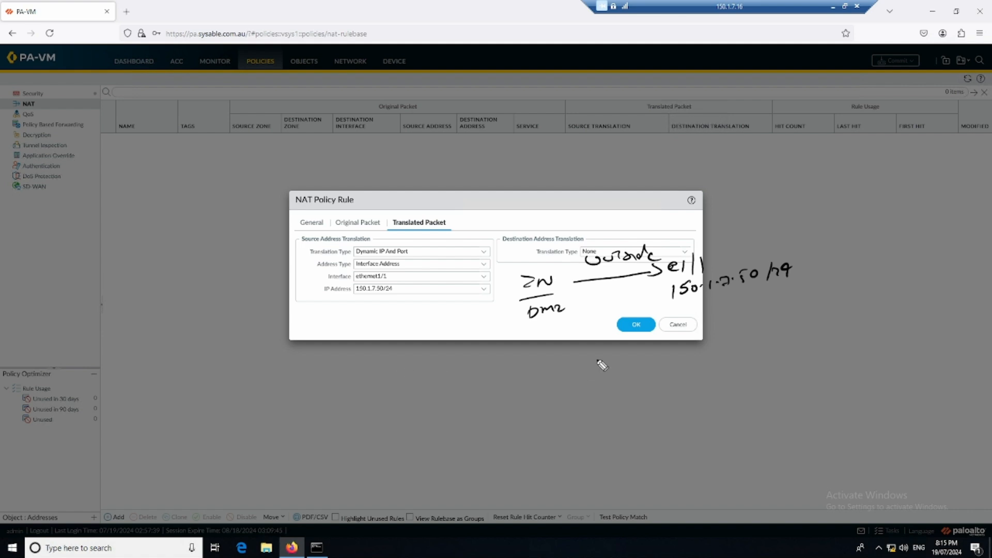
drag(563, 266, 545, 328)
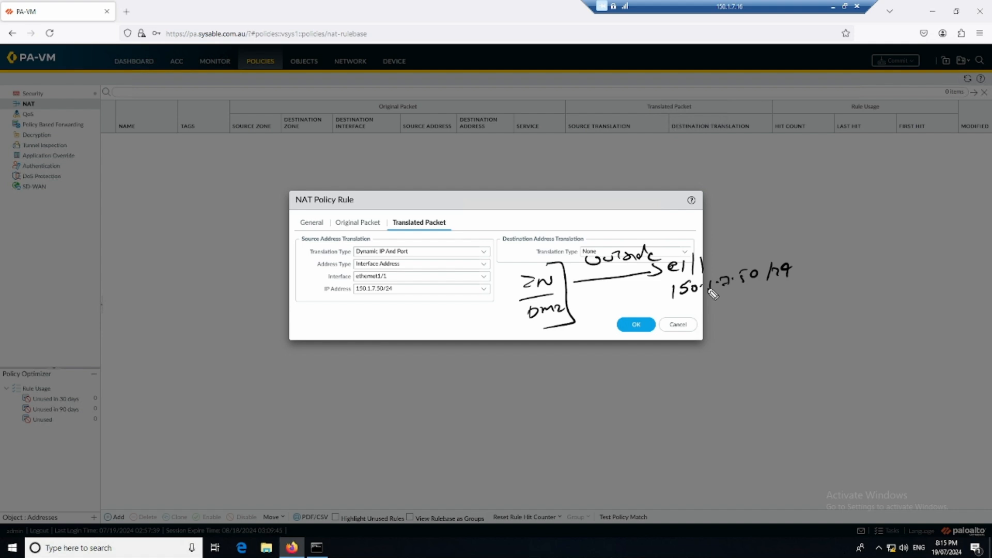
drag(670, 305, 761, 288)
drag(873, 219, 872, 228)
drag(880, 218, 899, 227)
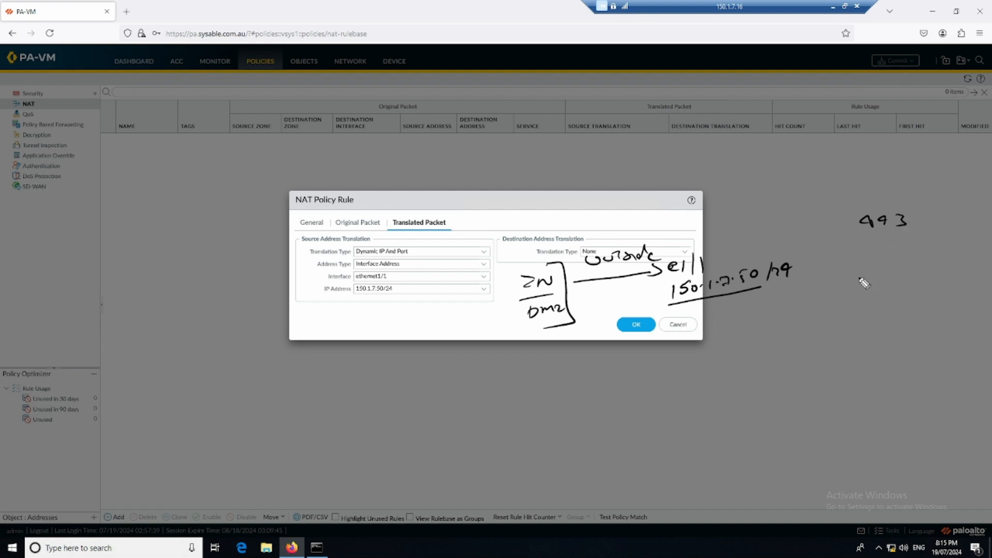
drag(735, 309, 784, 292)
mouse_move(868, 236)
mouse_down()
mouse_move(908, 234)
mouse_move(903, 241)
mouse_up()
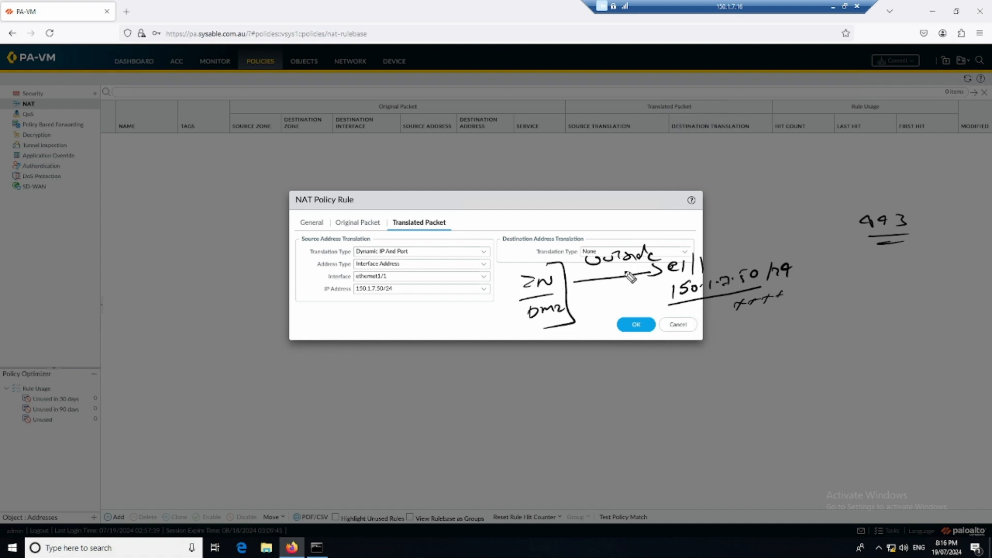
mouse_move(687, 275)
mouse_down()
mouse_move(718, 300)
mouse_move(790, 308)
mouse_up()
click(0, 231)
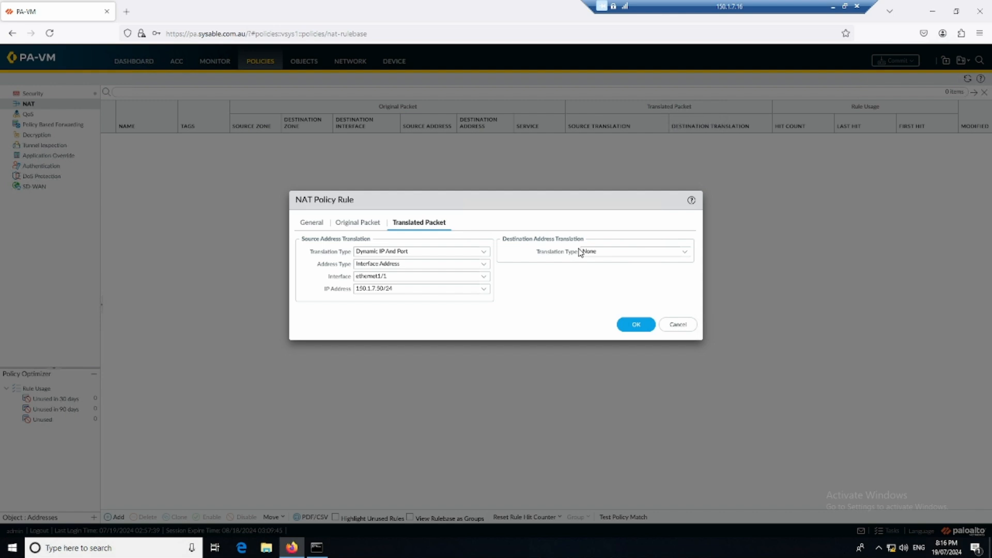
- Review the NAT rule's general, original packet and translated packet settings
click(313, 226)
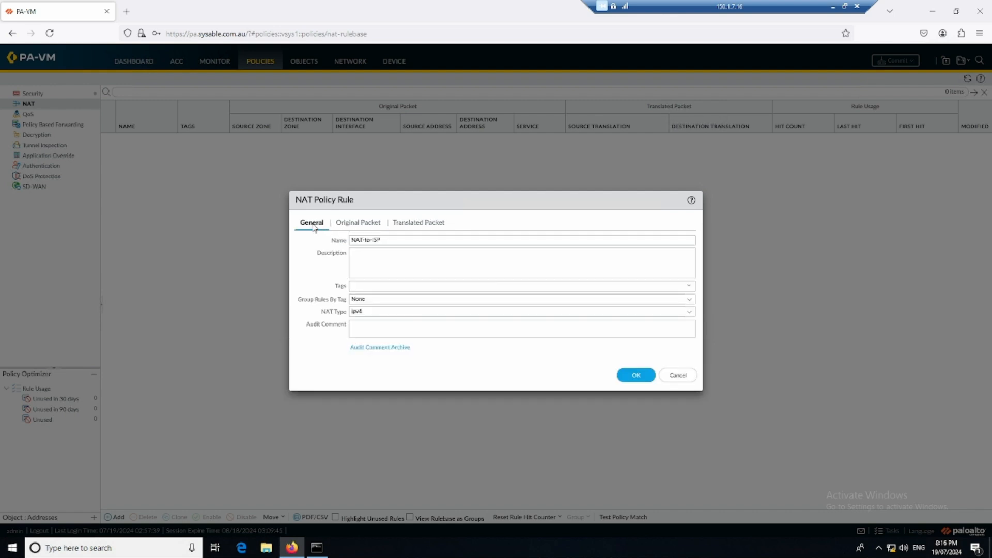
click(358, 223)
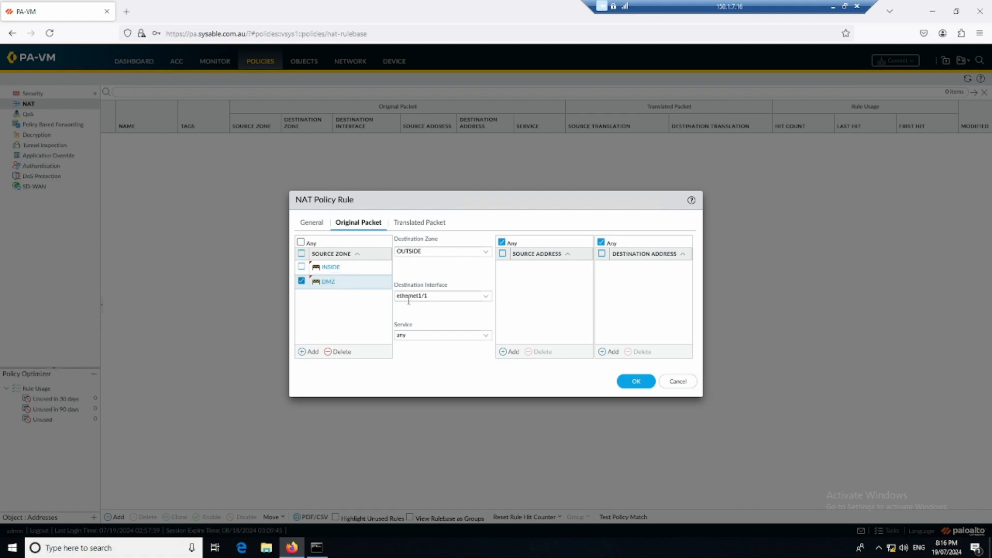
click(424, 223)
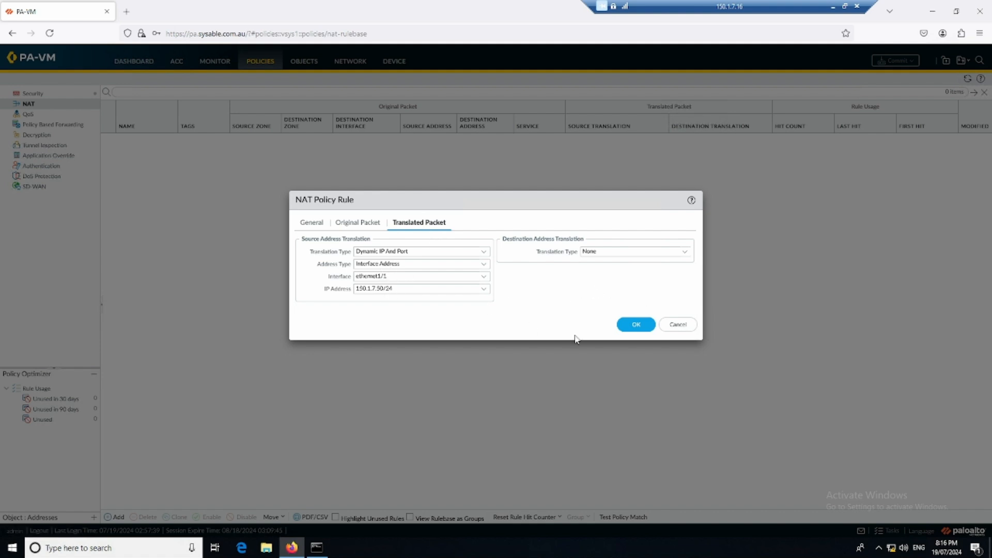
- Save the NAT rule and ping 172.168.1.1 from the Command Prompt
click(632, 326)
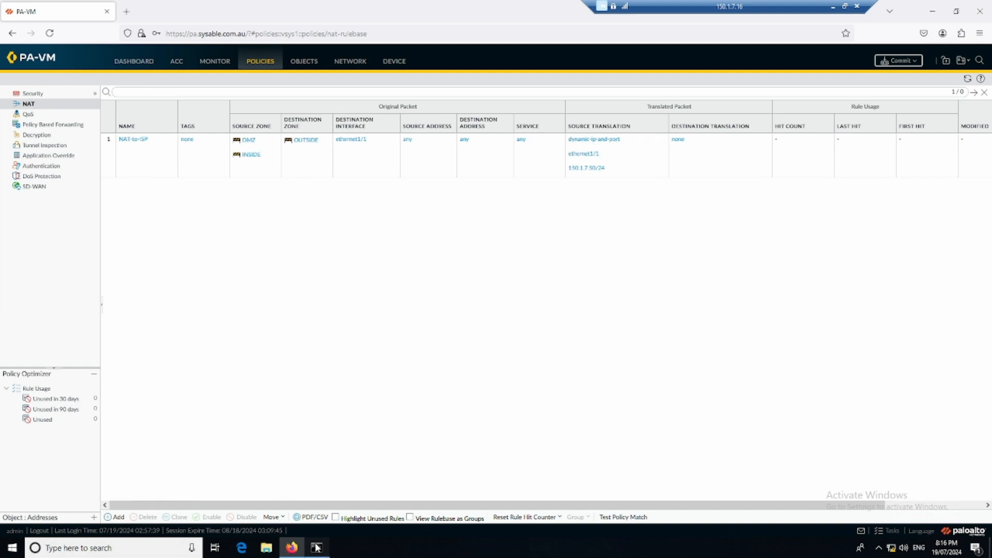
click(316, 547)
text(ping )
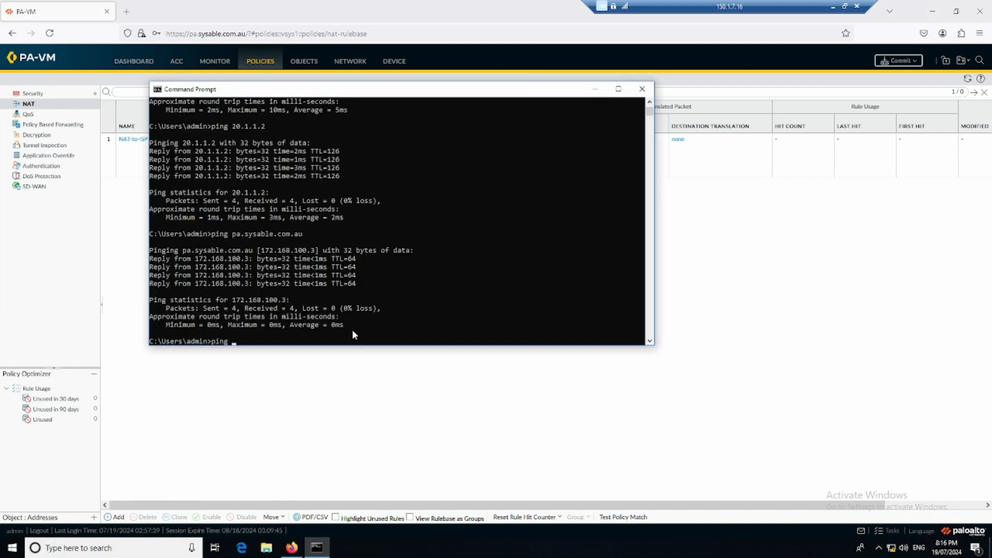
text(172.168.1.1)
key(Return)
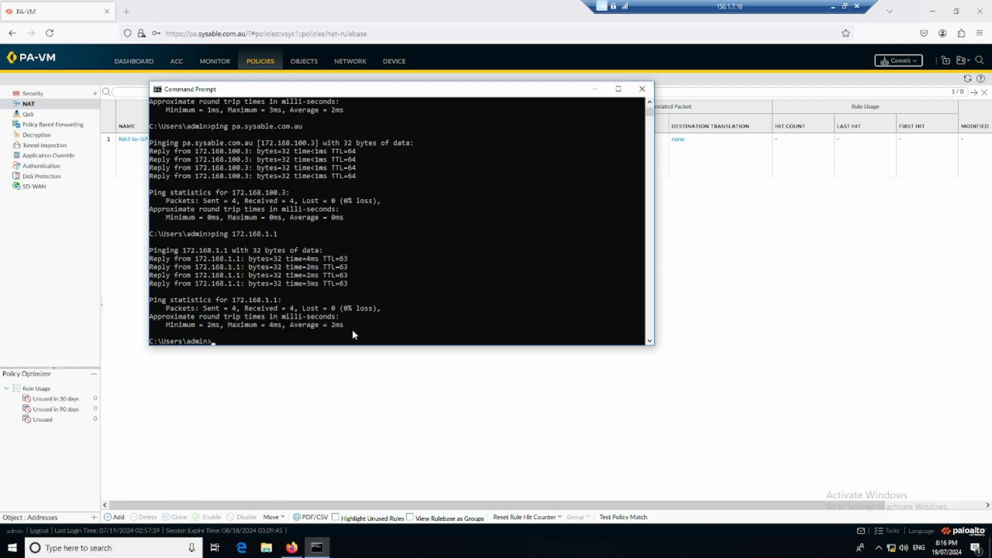
- Ping 8.8.8.8 from the Command Prompt to test internet connectivity
key(Return)
key(Return)
key(Return)
text(ping 8.8.8.8)
key(Return)
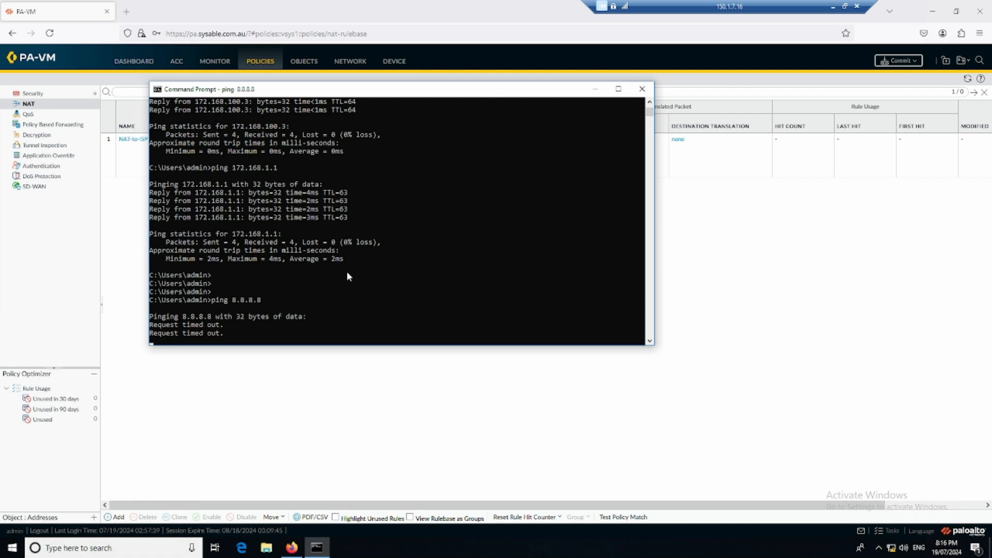
- Switch back to the firewall's web interface in the browser and commit the pending configuration changes
click(292, 547)
click(898, 62)
click(586, 405)
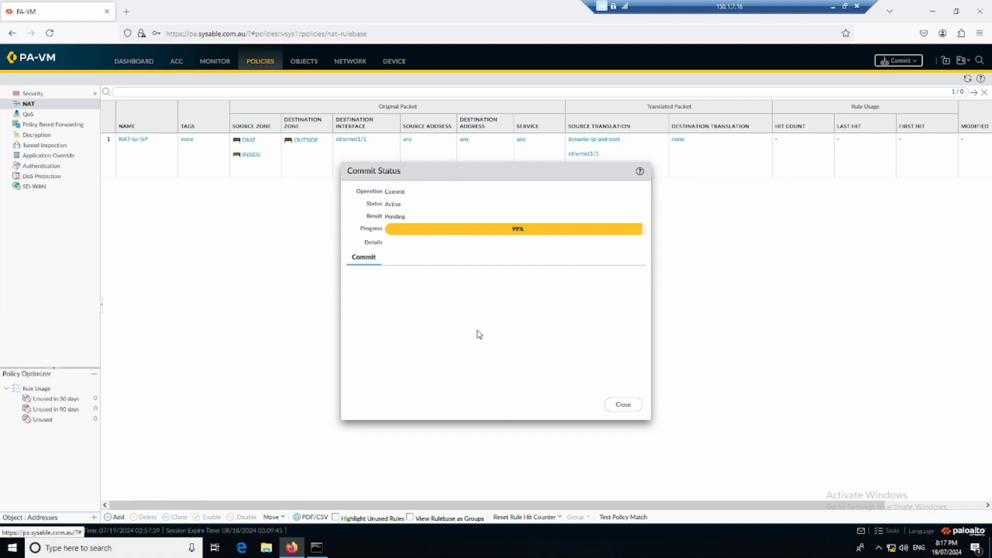
- Repeat the ping to 8.8.8.8 in the Command Prompt to retest internet connectivity
mouse_move(314, 555)
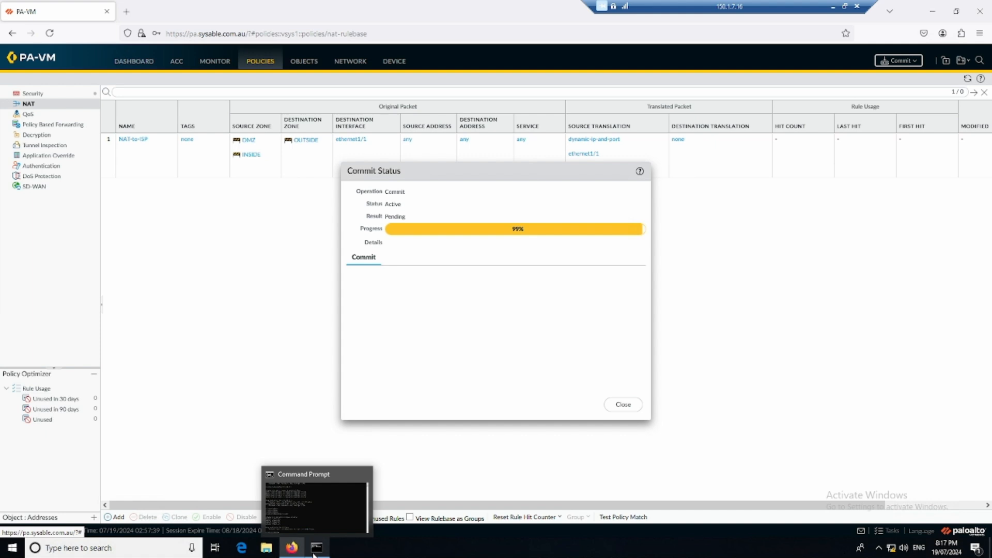
click(314, 552)
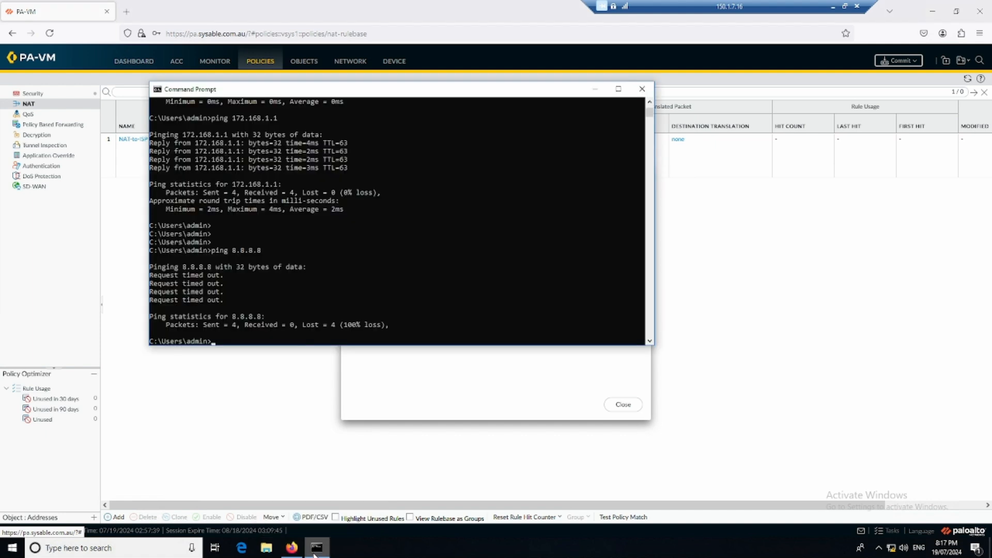
key(Return)
key(Return)
key(Up)
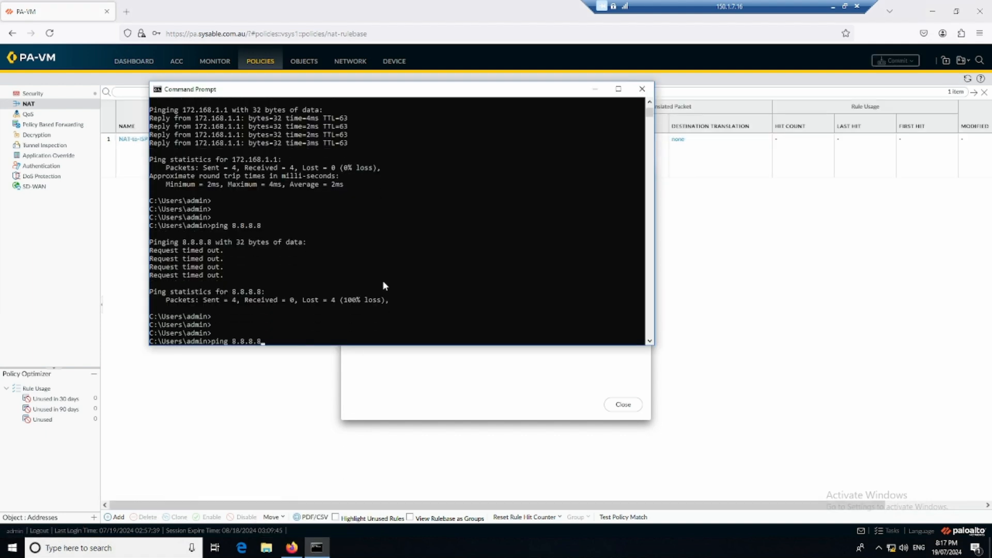
key(Return)
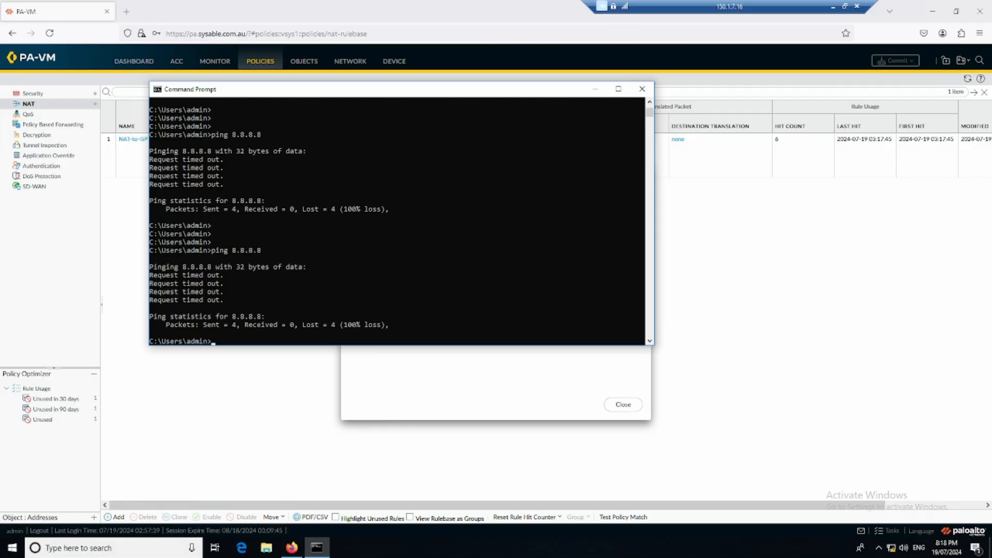
- Dismiss the commit status and start a new security policy rule named IN-DMZ-OUT
click(202, 437)
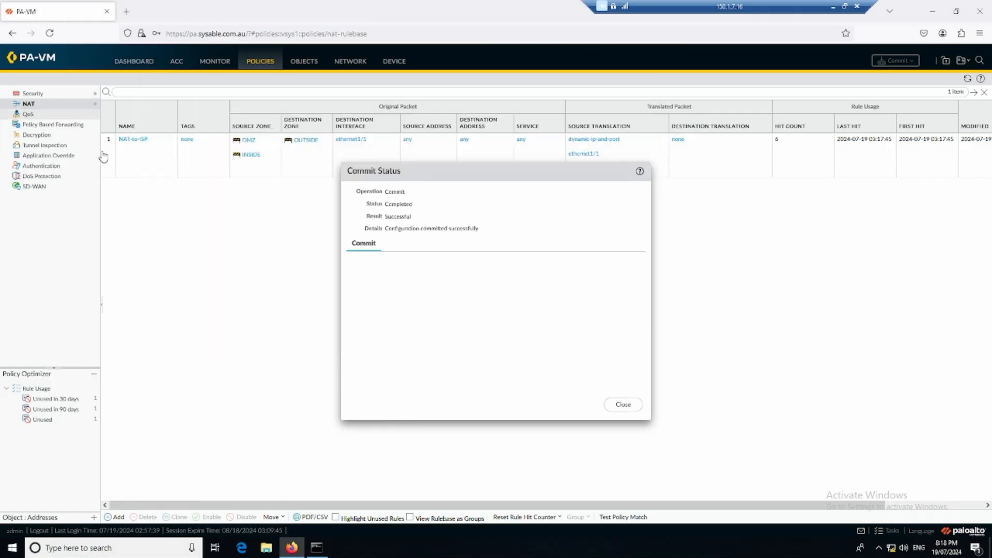
click(635, 406)
click(33, 95)
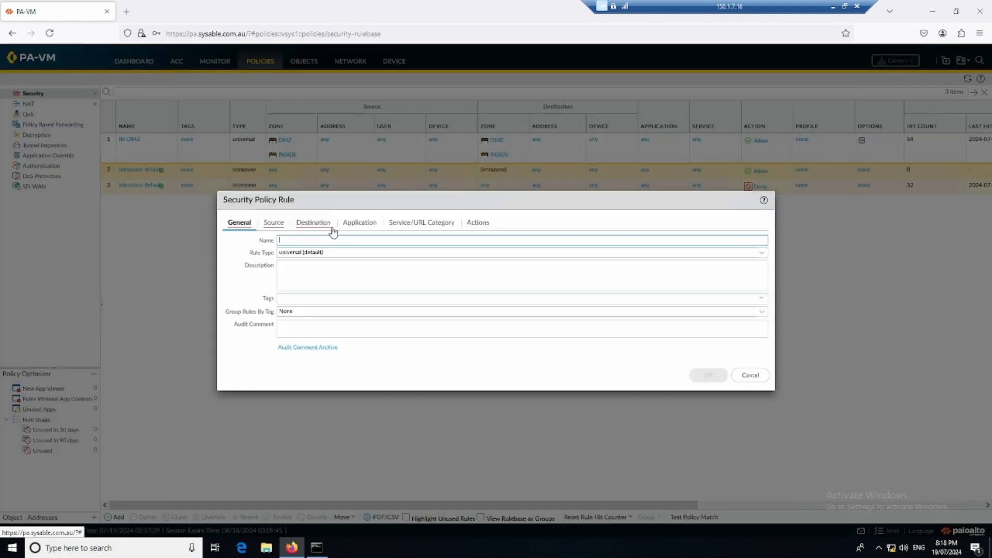
text(IN)
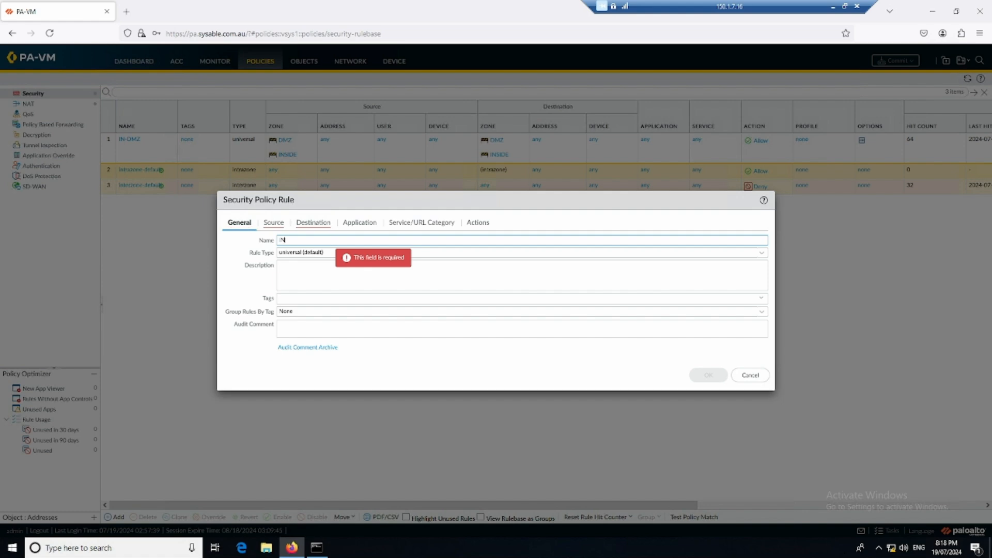
text(-DMZ-OUT)
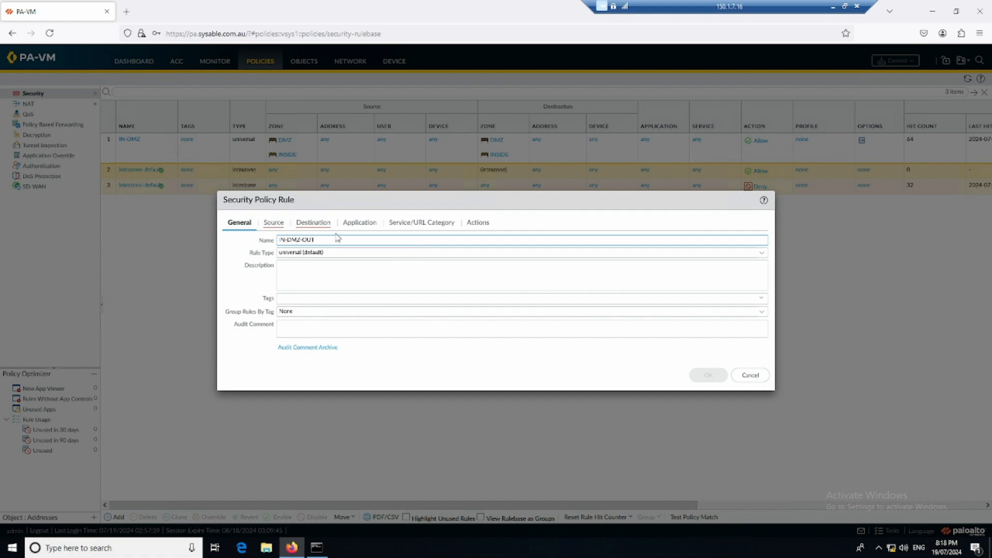
- Add INSIDE and DMZ as the source zones of the security rule
click(273, 225)
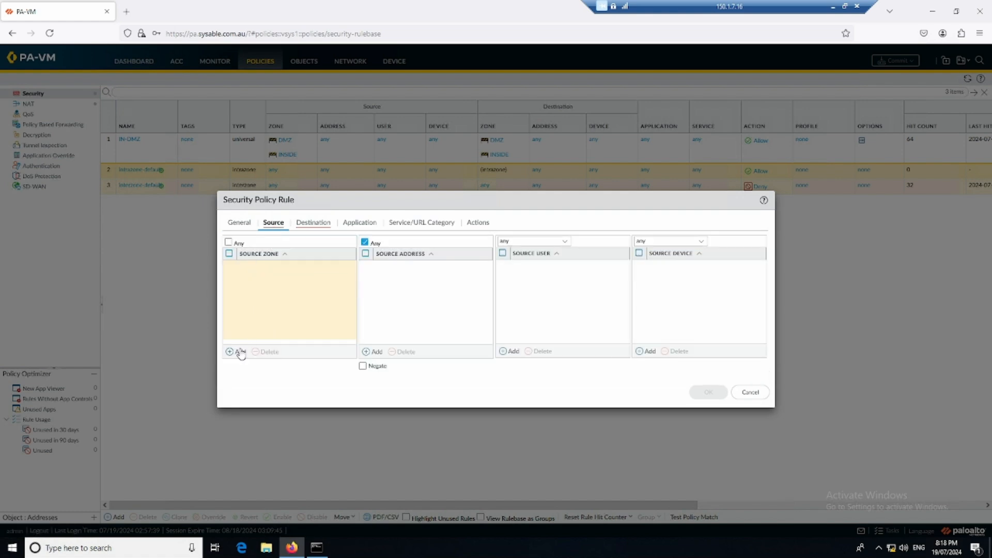
click(238, 352)
click(260, 292)
click(238, 351)
click(250, 294)
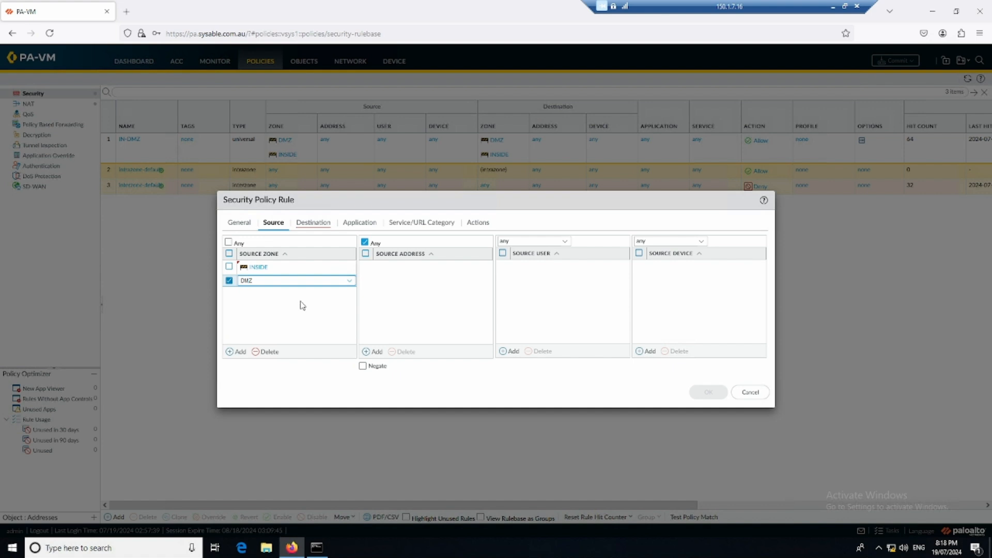
- Add OUTSIDE as the destination zone of the security rule
click(314, 222)
click(239, 352)
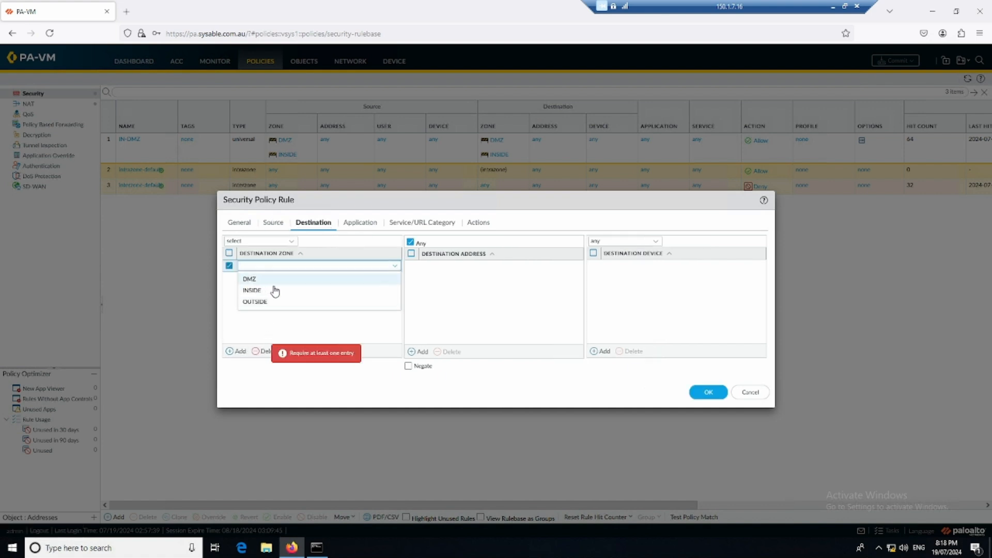
click(268, 302)
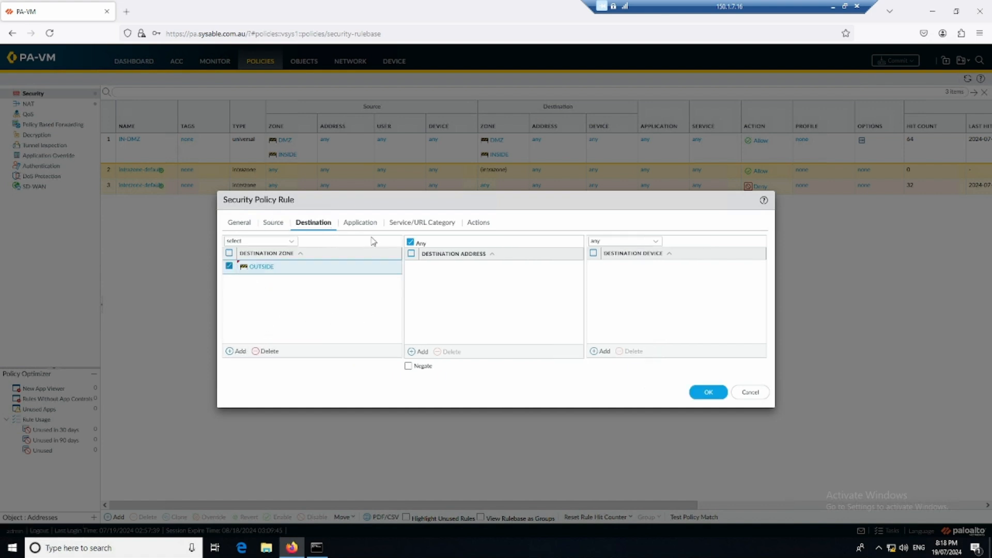
- Restrict the rule to specific applications instead of any, and add ping
click(360, 223)
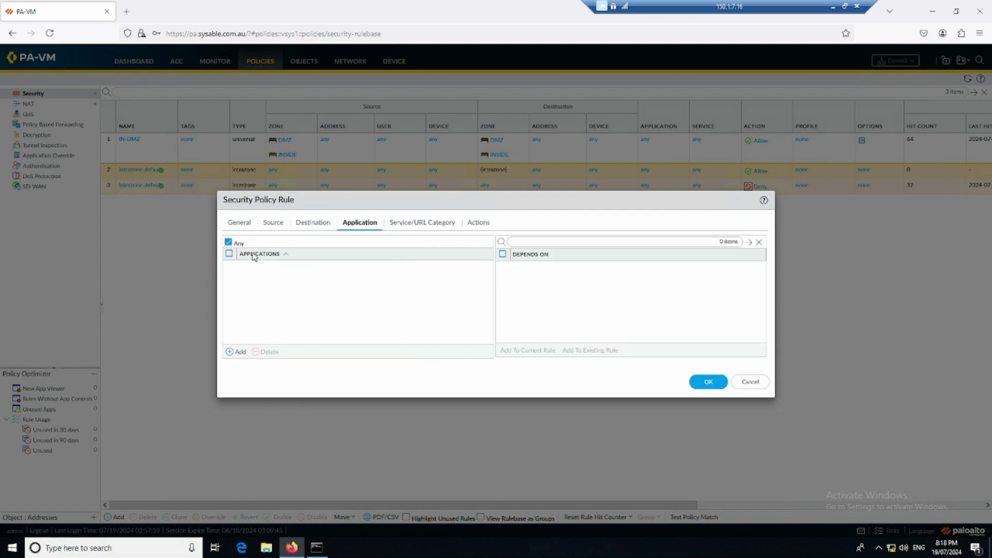
click(228, 242)
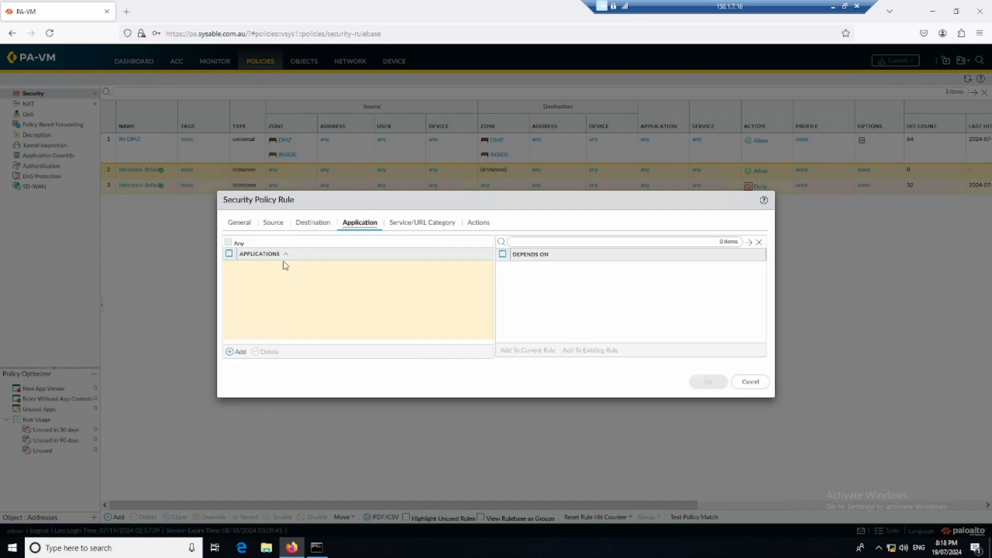
click(237, 352)
text(pnc)
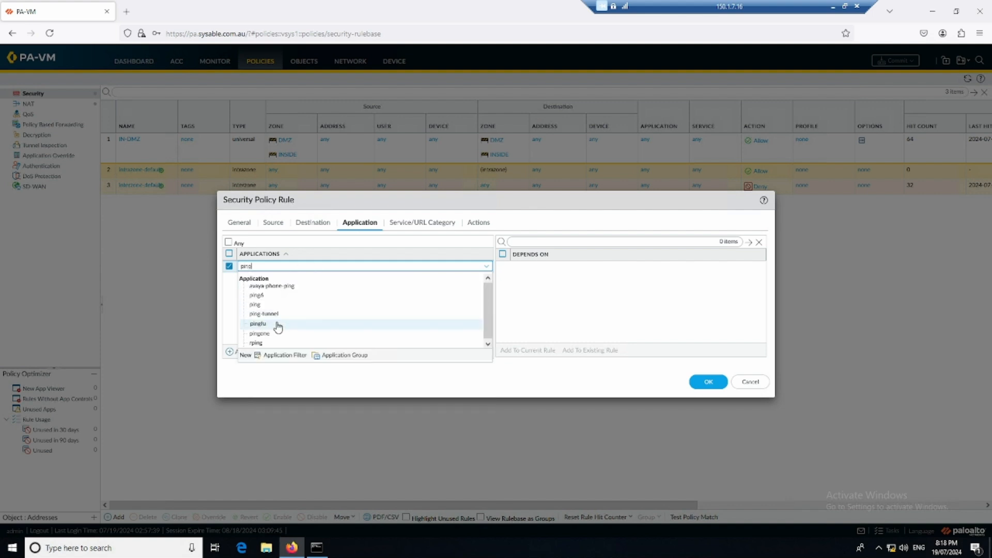
click(261, 307)
- Add the dns application to the security rule's application list
click(236, 351)
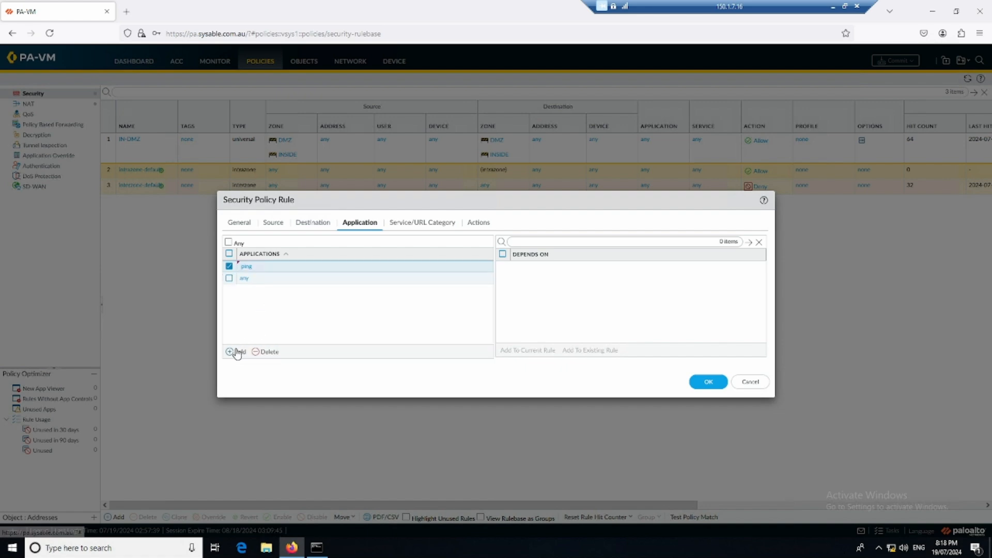
text(dns)
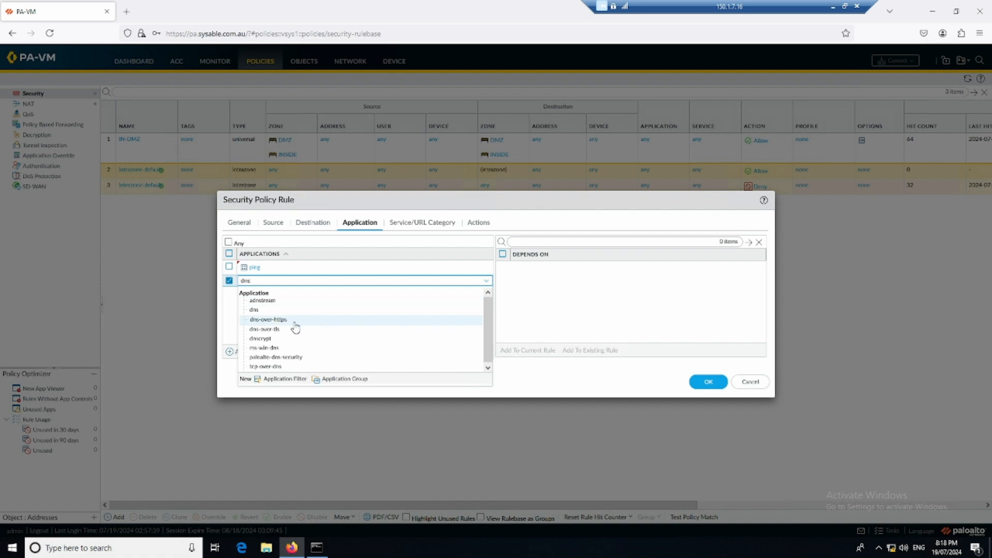
click(278, 304)
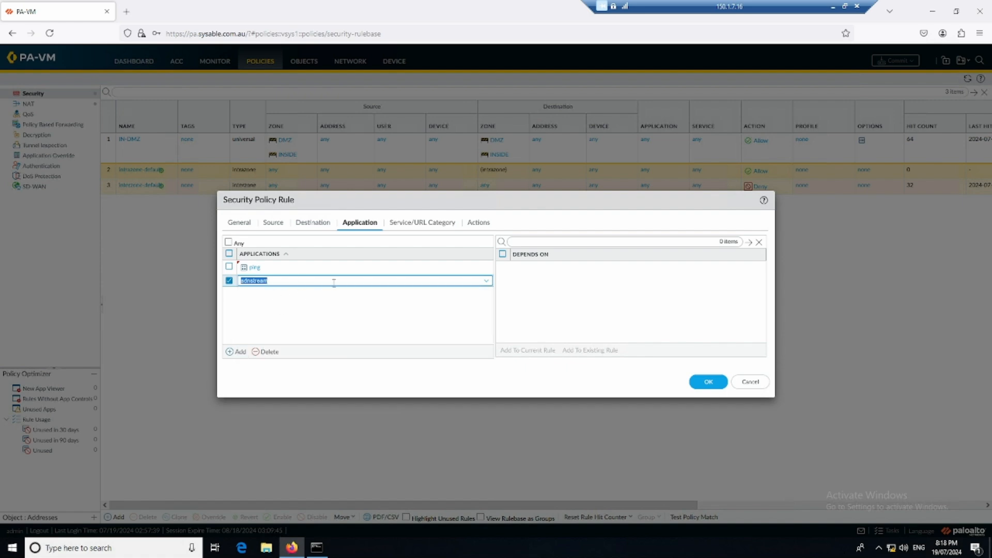
text(dns)
click(290, 312)
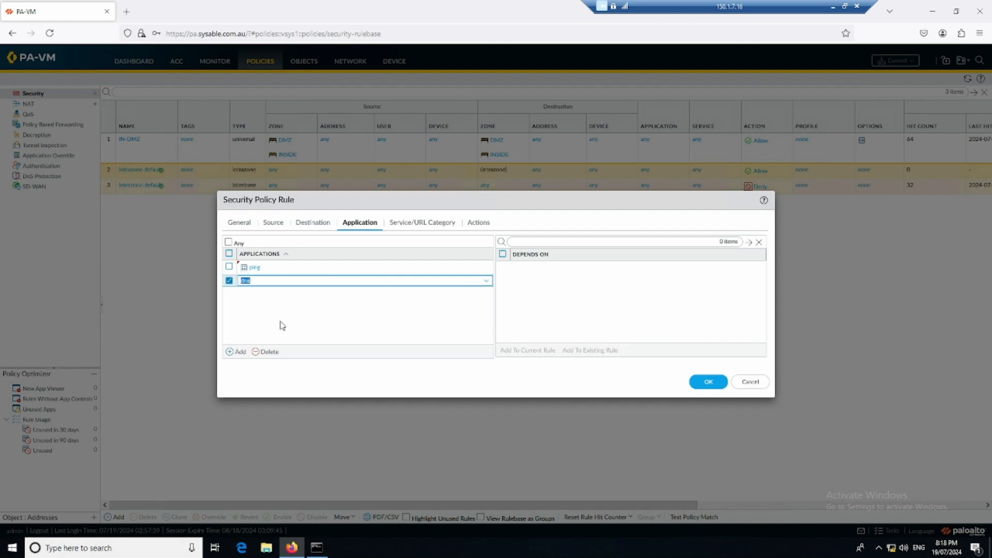
- Add the dns-over-https application to the security rule
click(237, 351)
text(dna)
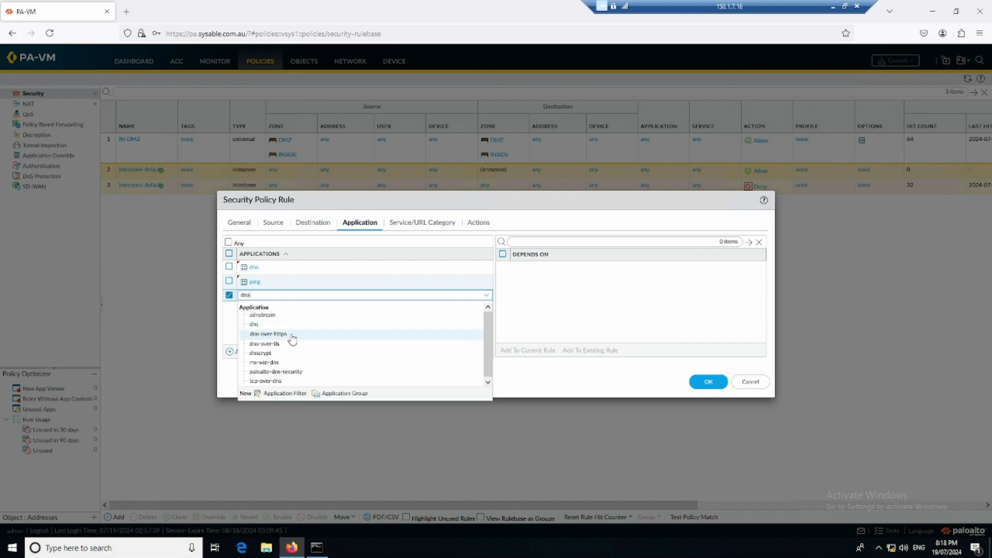
click(292, 338)
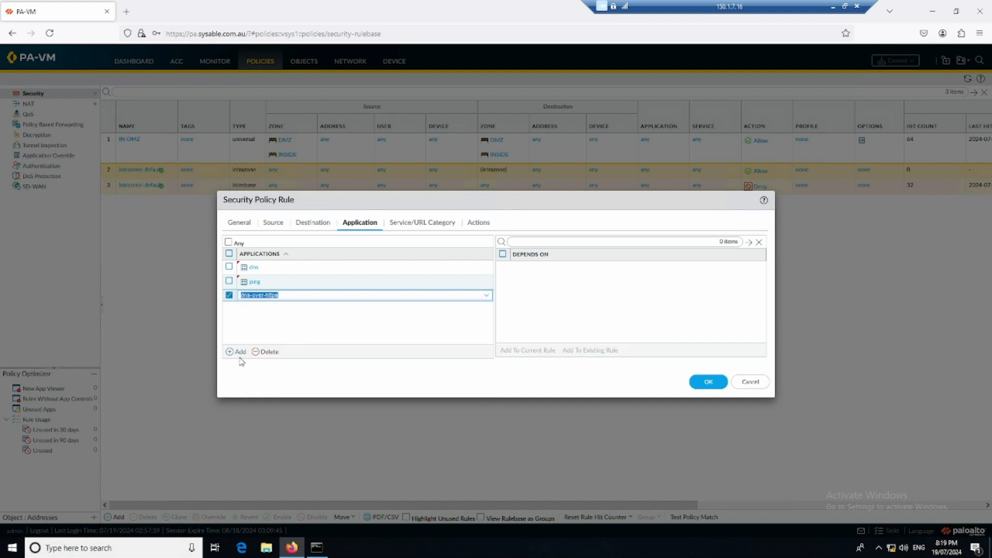
- Add the dns-over-tls application to the security rule
click(237, 351)
text(dn)
key(BackSpace)
key(BackSpace)
text(s)
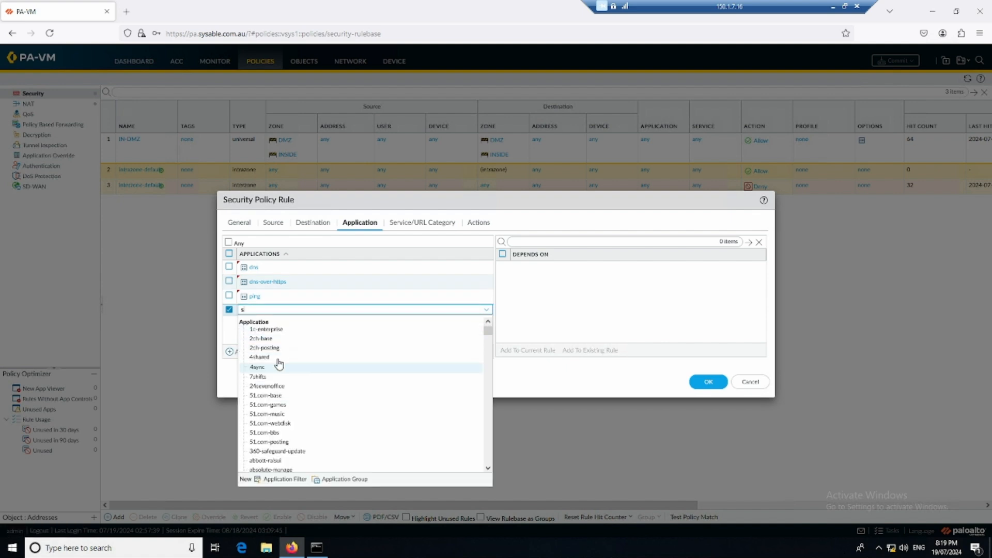
key(BackSpace)
text(dns)
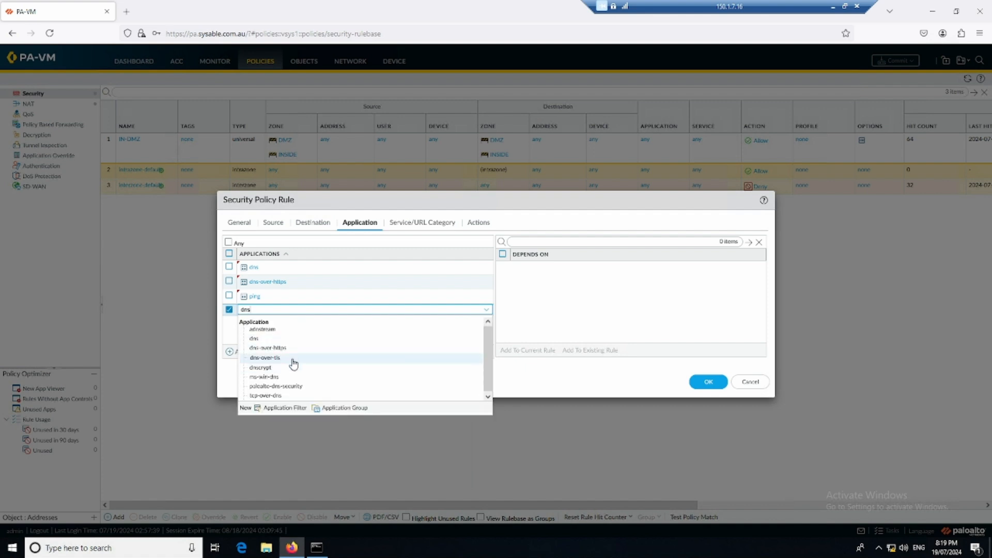
click(293, 363)
click(298, 331)
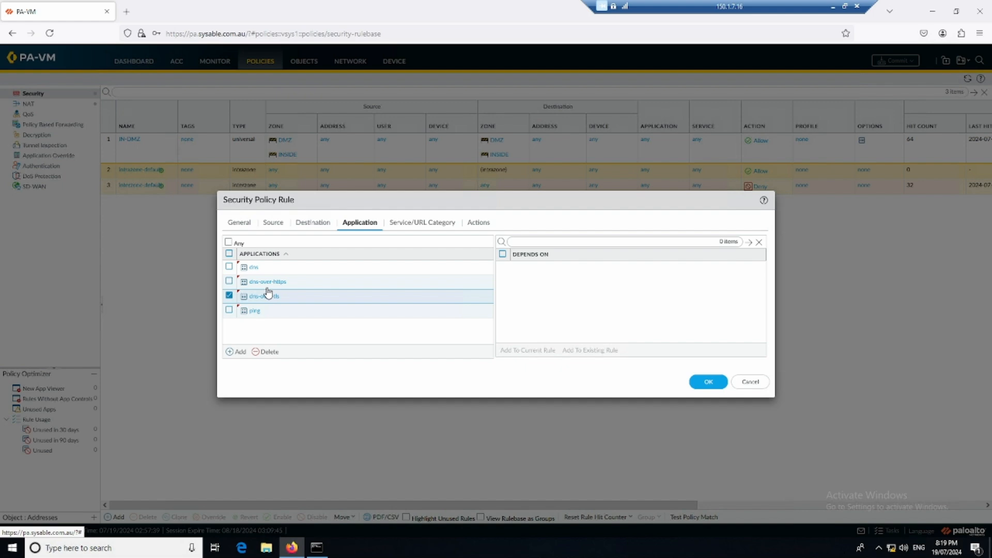
- Switch the rule's service from application-default to a selected list containing service-https
click(444, 222)
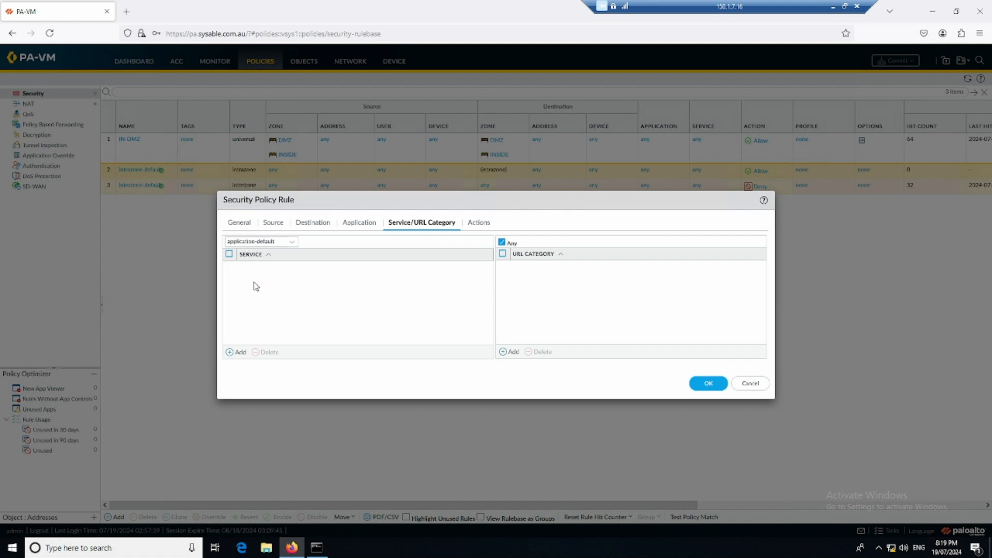
click(294, 245)
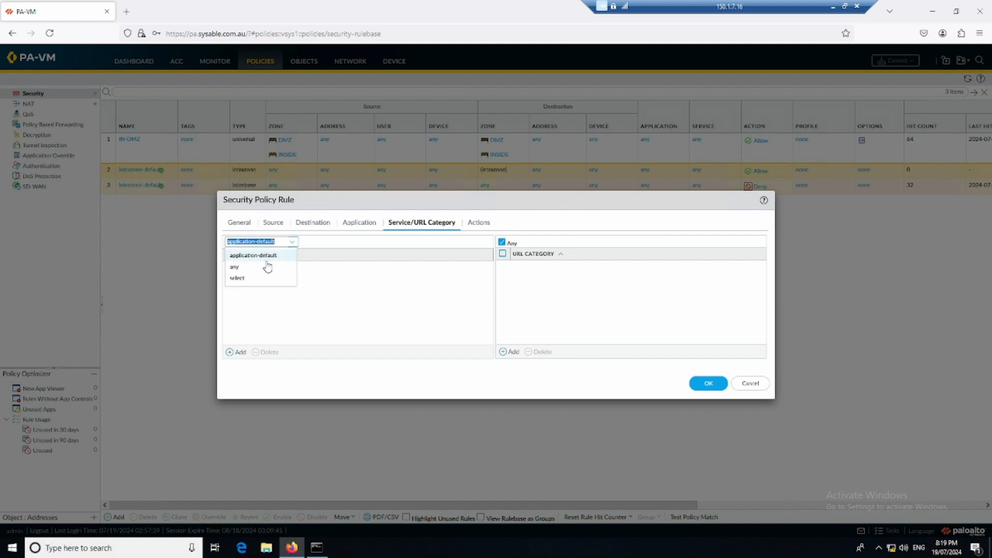
click(261, 278)
click(239, 354)
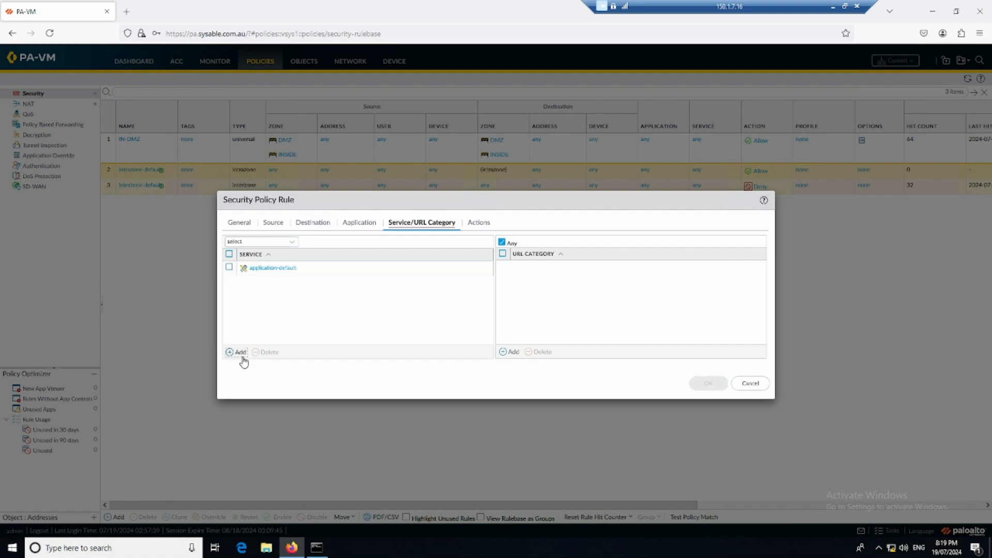
click(285, 298)
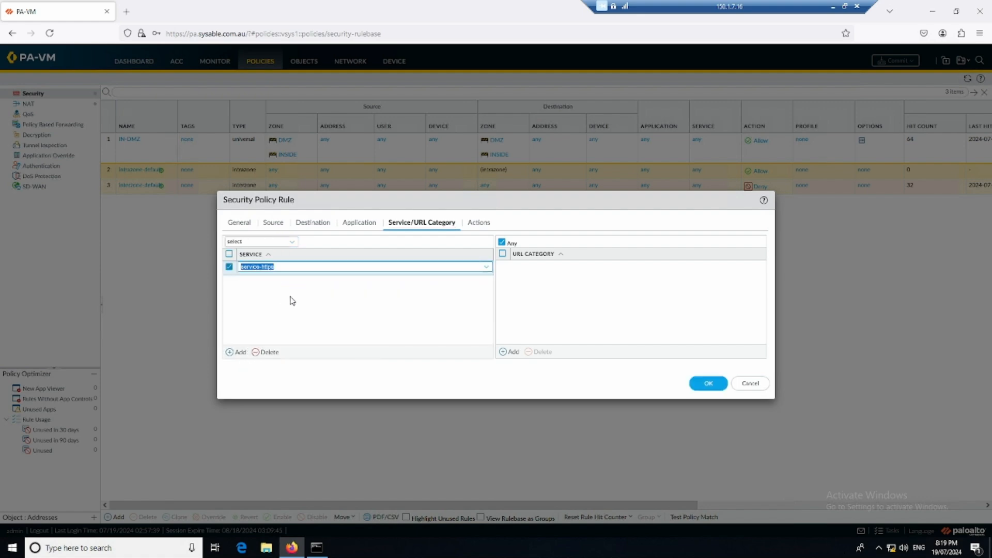
- Review the security rule's action, general and source zone settings
click(476, 226)
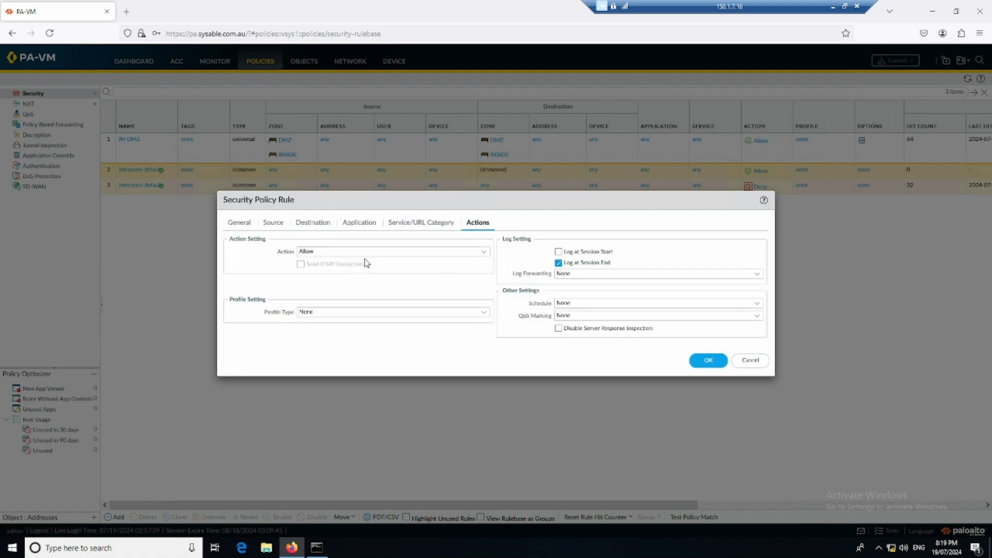
click(241, 224)
click(274, 222)
click(277, 284)
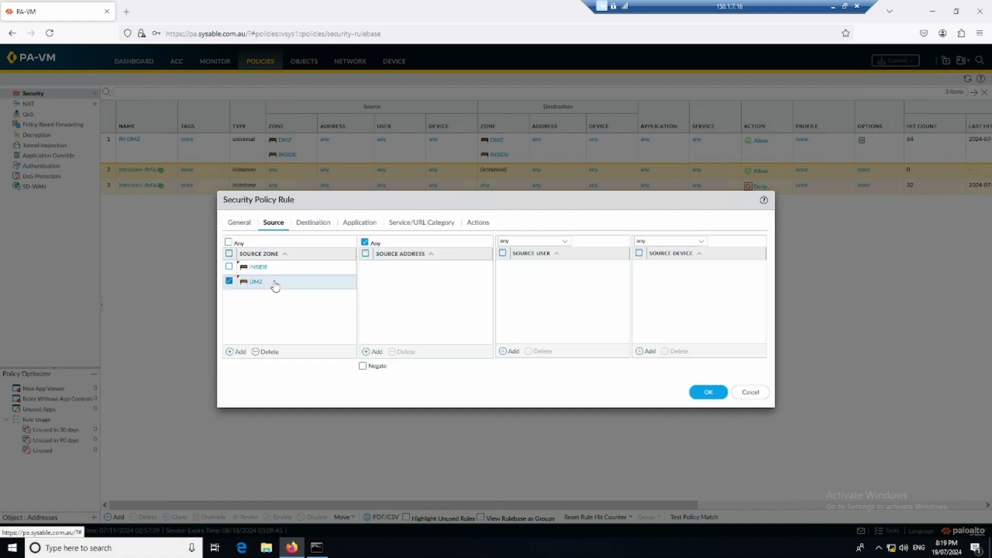
- Review the security rule's destination, application and service settings and save the rule
click(311, 227)
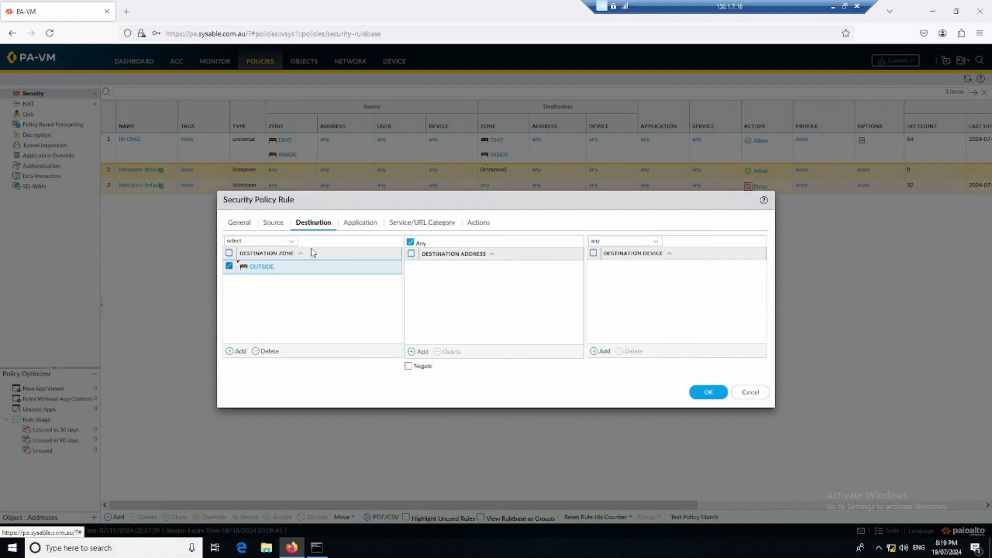
click(361, 225)
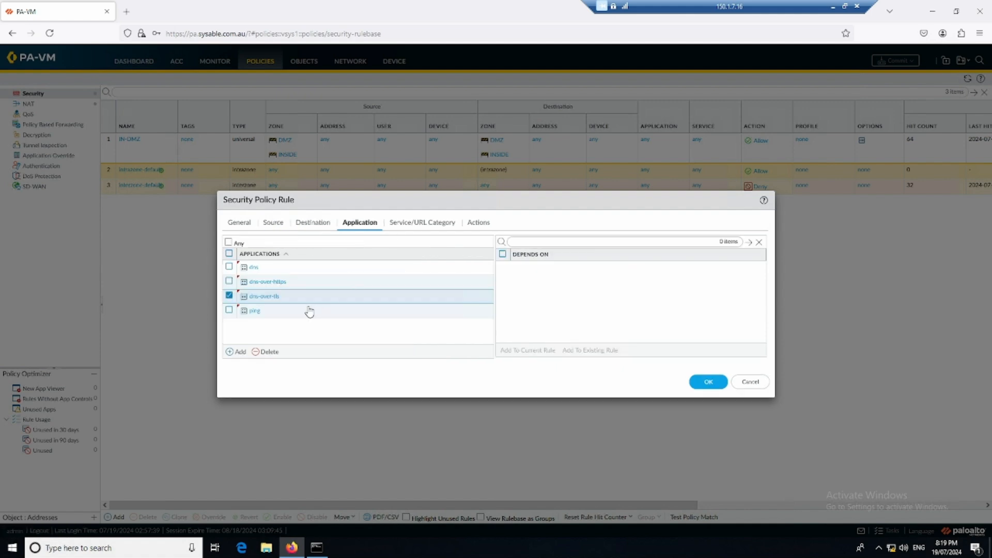
click(416, 223)
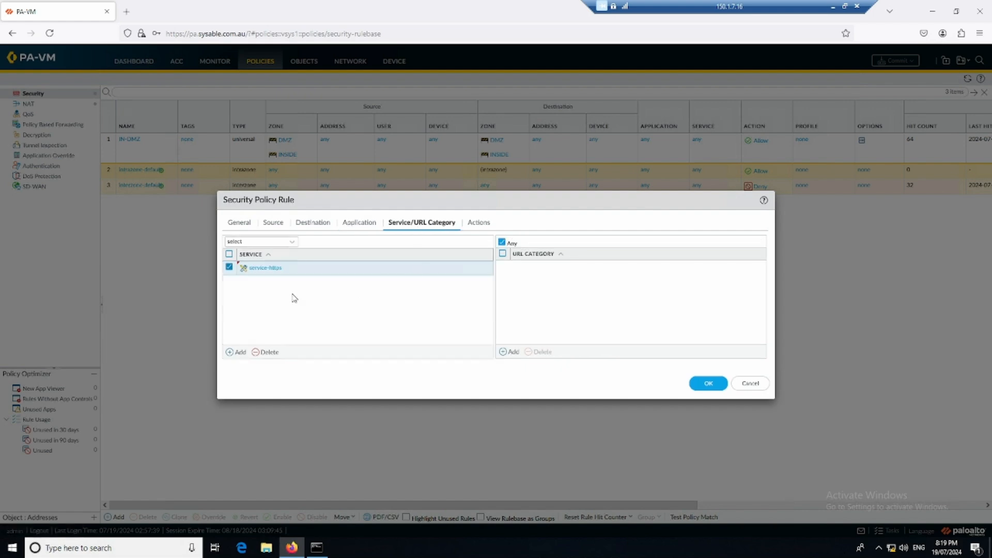
click(710, 387)
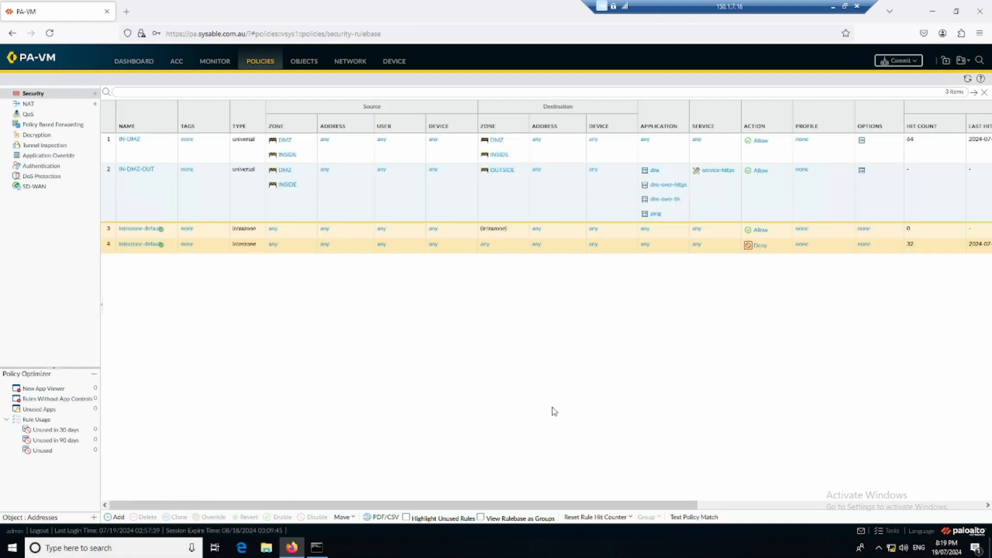
- Commit all pending changes to the firewall
click(901, 62)
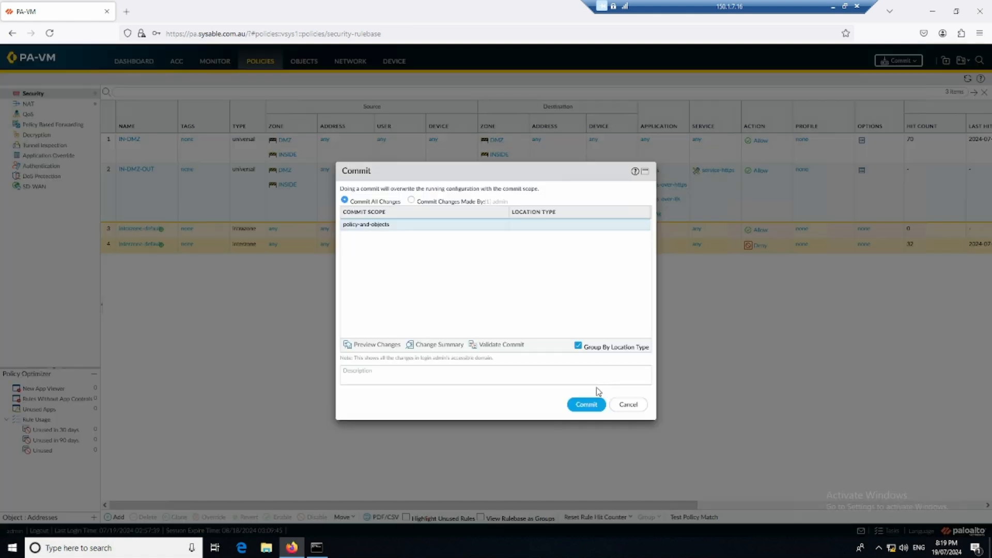
click(583, 404)
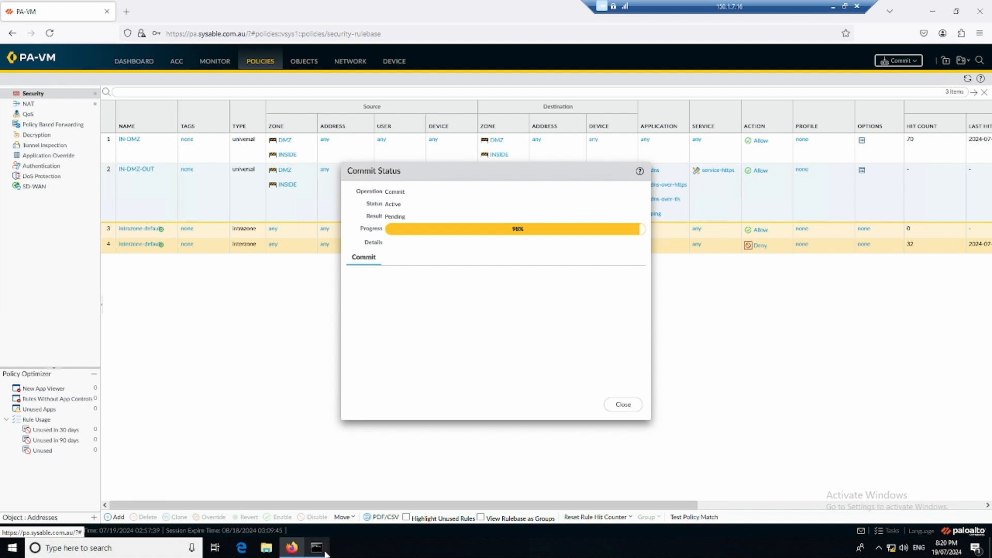
- Test internet connectivity by repeating the ping to 8.8.8.8 in Command Prompt
mouse_move(325, 554)
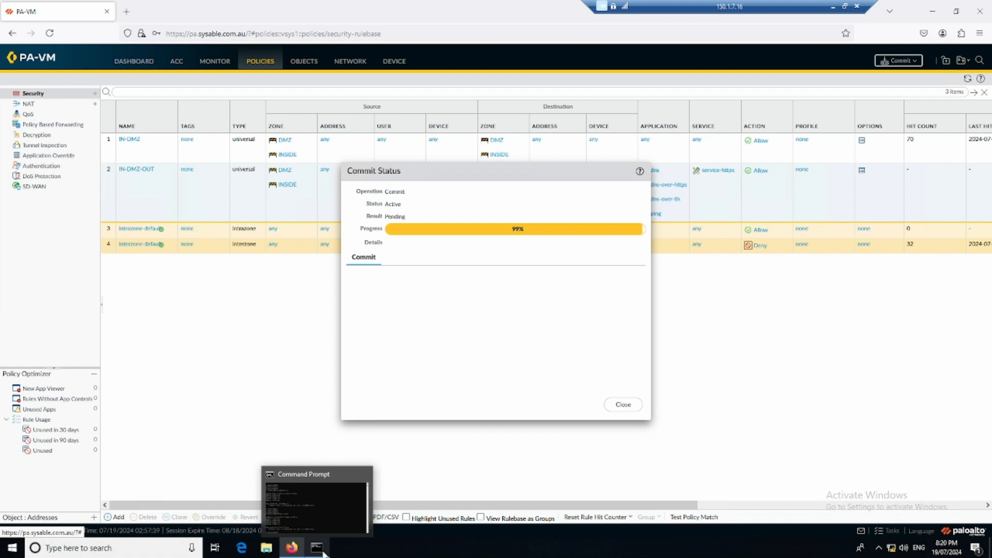
click(324, 553)
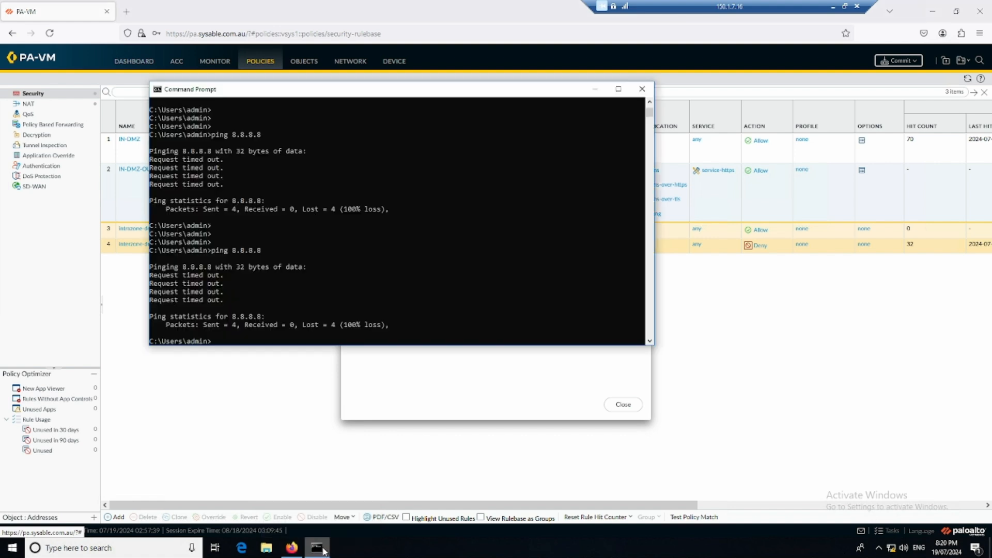
key(Up)
key(Return)
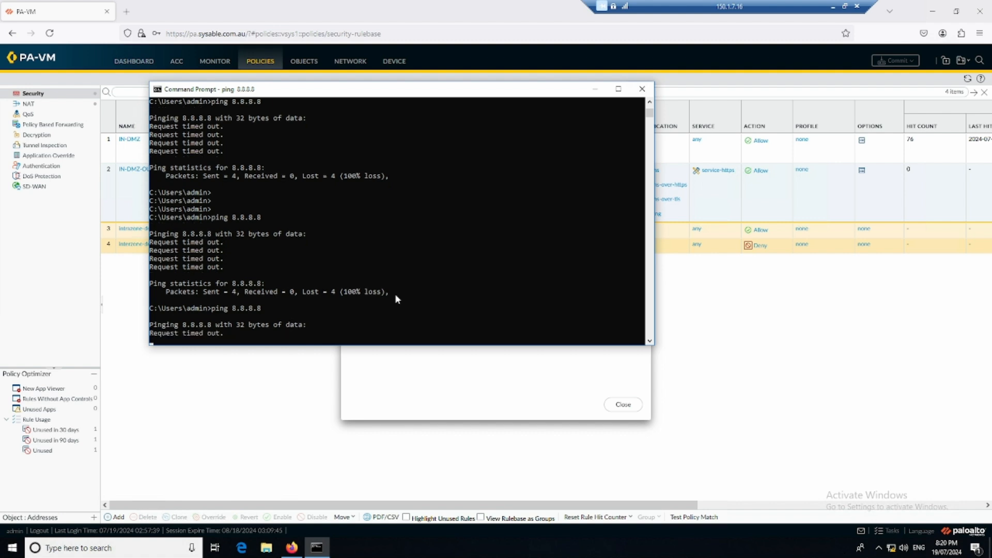
click(418, 380)
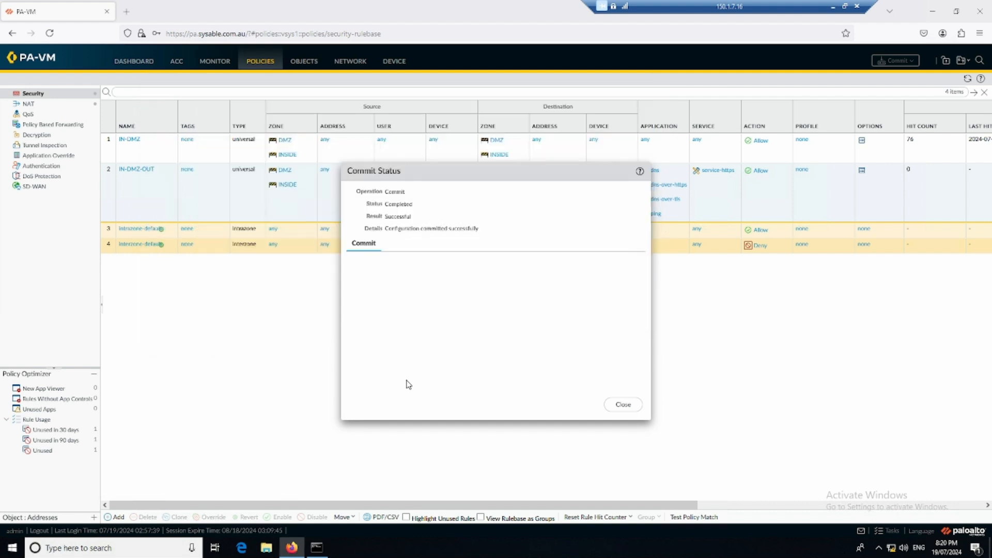
- Dismiss the commit status and remove all applications from the IN-DMZ-OUT rule so it matches any application
click(623, 405)
click(208, 193)
click(138, 171)
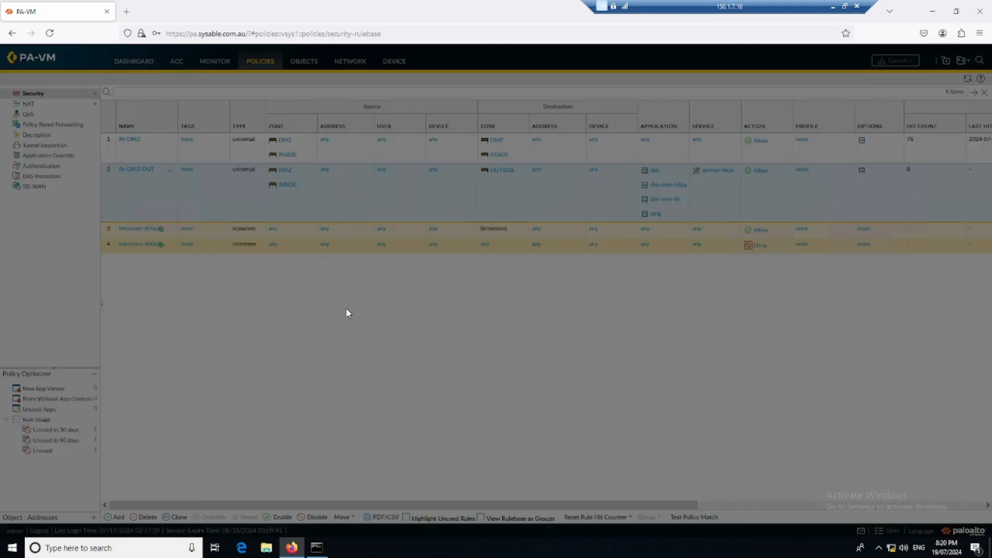
click(360, 223)
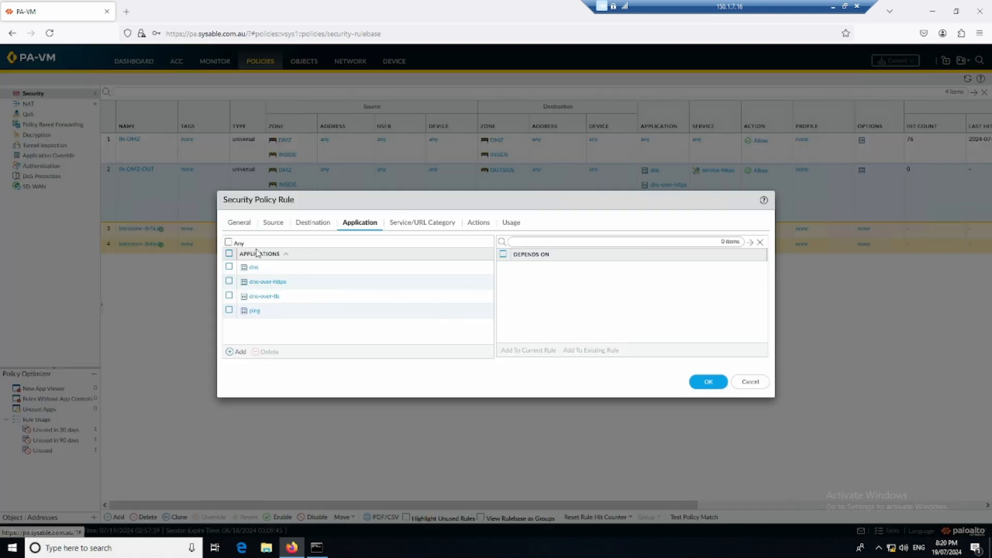
click(229, 254)
click(269, 352)
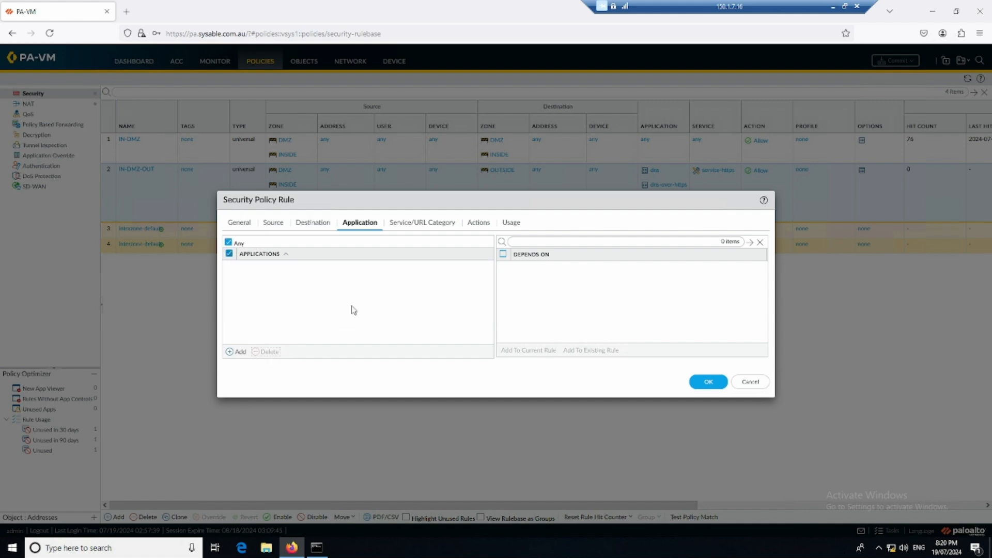
- Remove service-https from the IN-DMZ-OUT rule and set its service to application-default
click(419, 223)
click(294, 243)
click(242, 269)
click(229, 267)
click(268, 352)
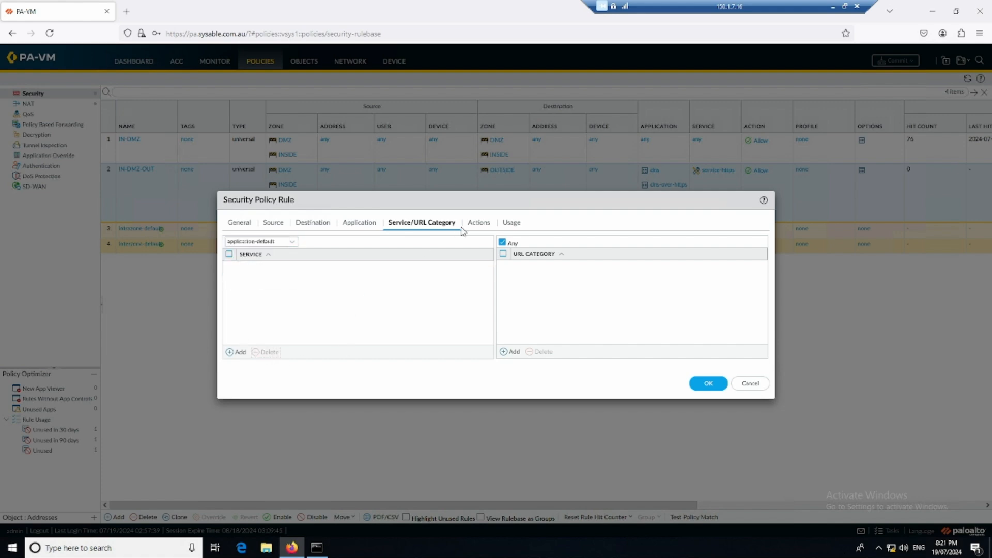
- Save the edited IN-DMZ-OUT rule and commit all changes
click(481, 223)
click(699, 361)
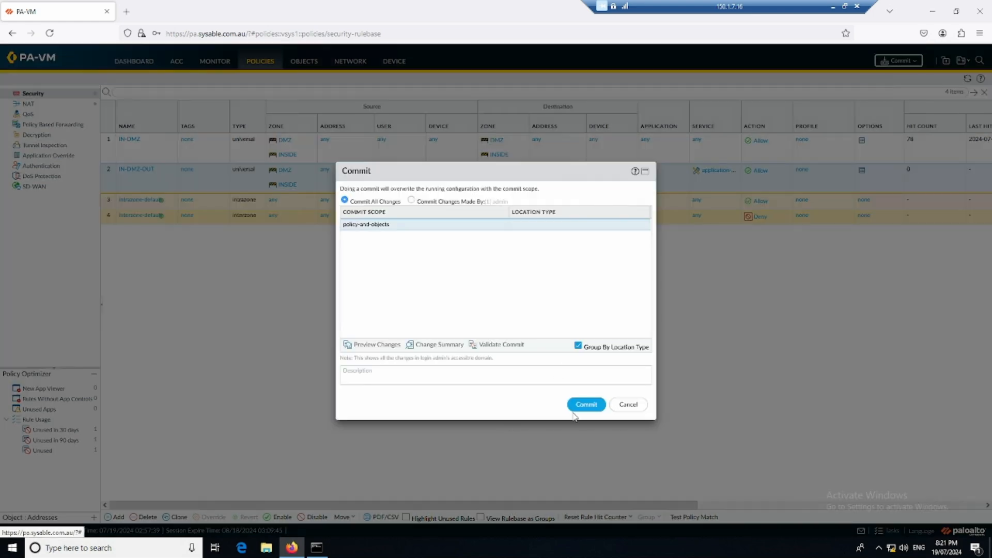
key(Return)
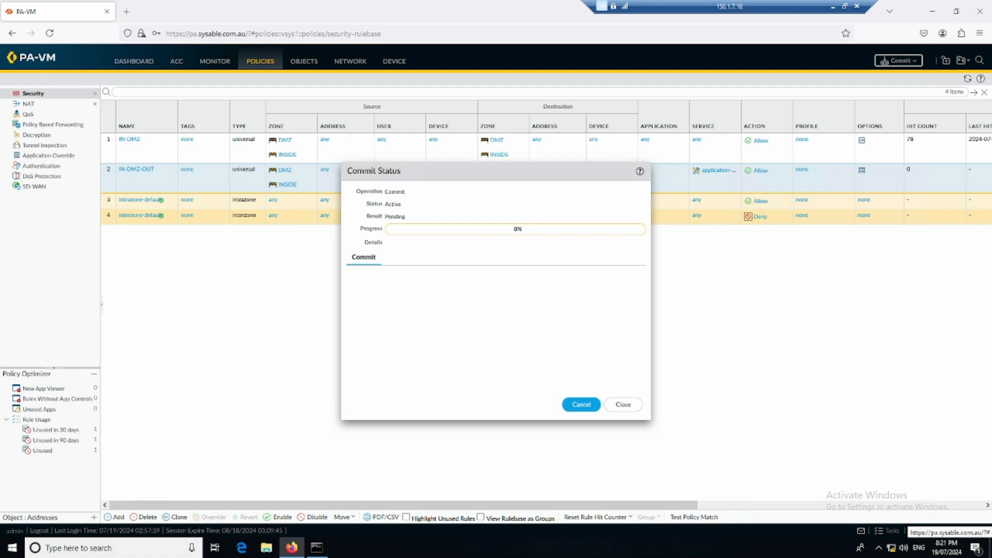
- Switch to the PA-VM console and ping host 8.8.8.8 from source 150.1.7.50
drag(0, 122, 415, 95)
click(643, 93)
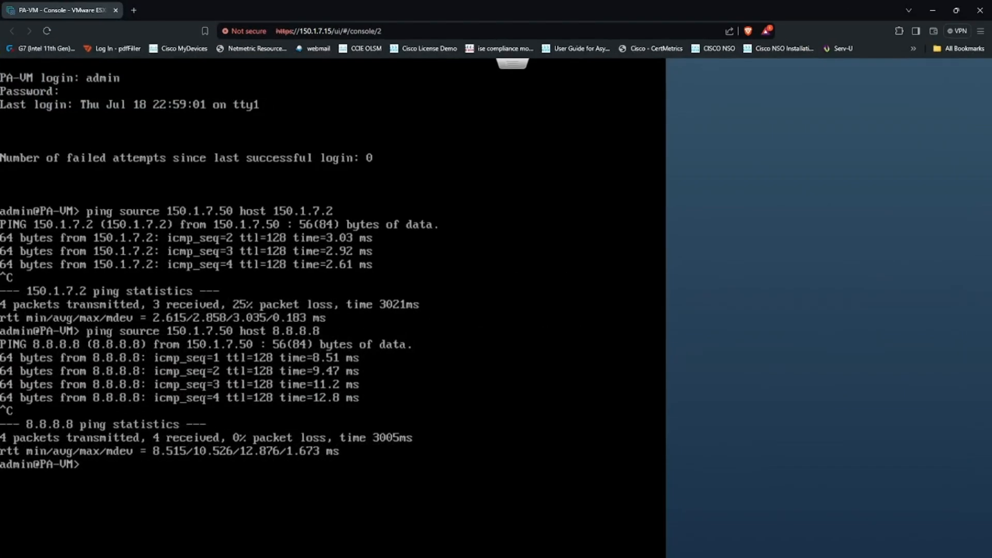
key(Up)
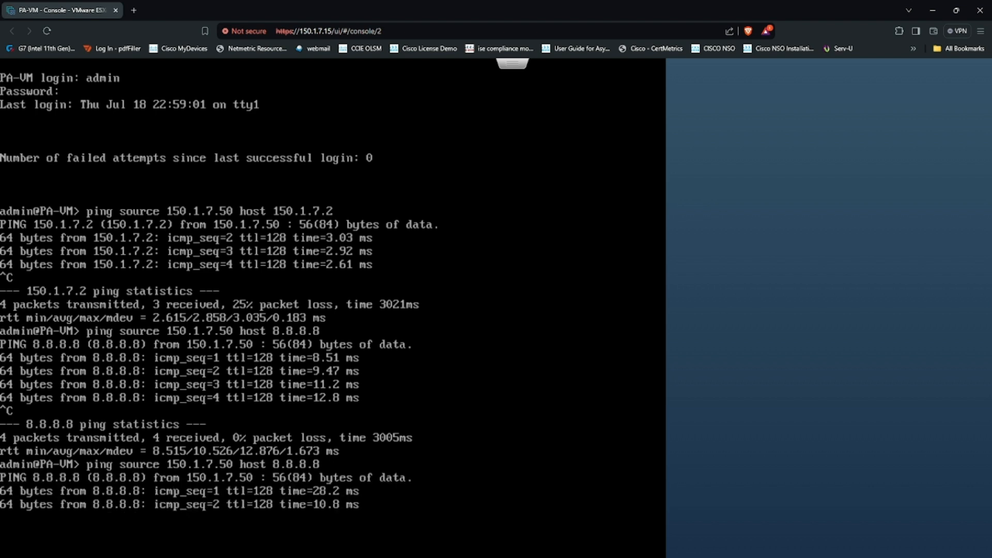
key(ctrl+c)
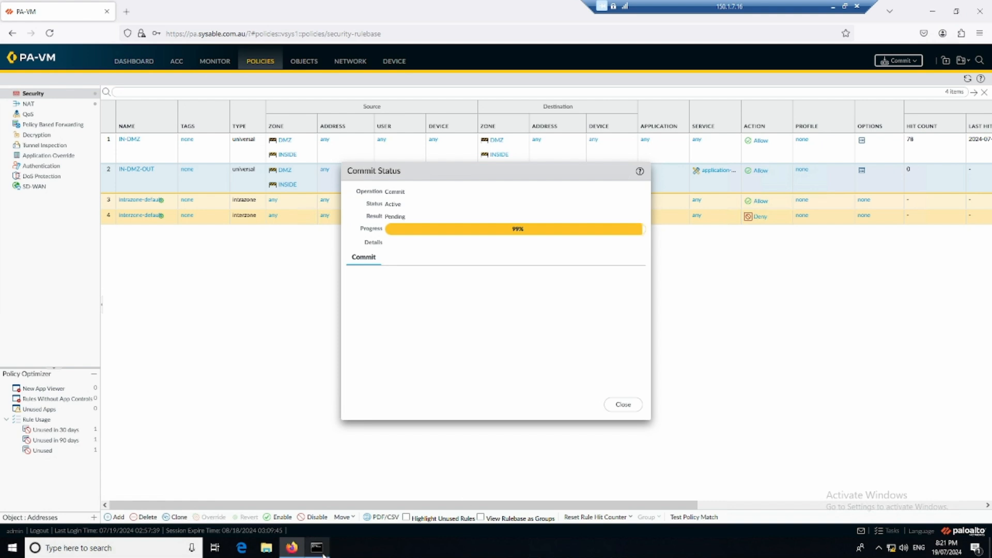
- Ping 8.8.8.8 again from Command Prompt and dismiss the firewall's commit status
mouse_move(324, 555)
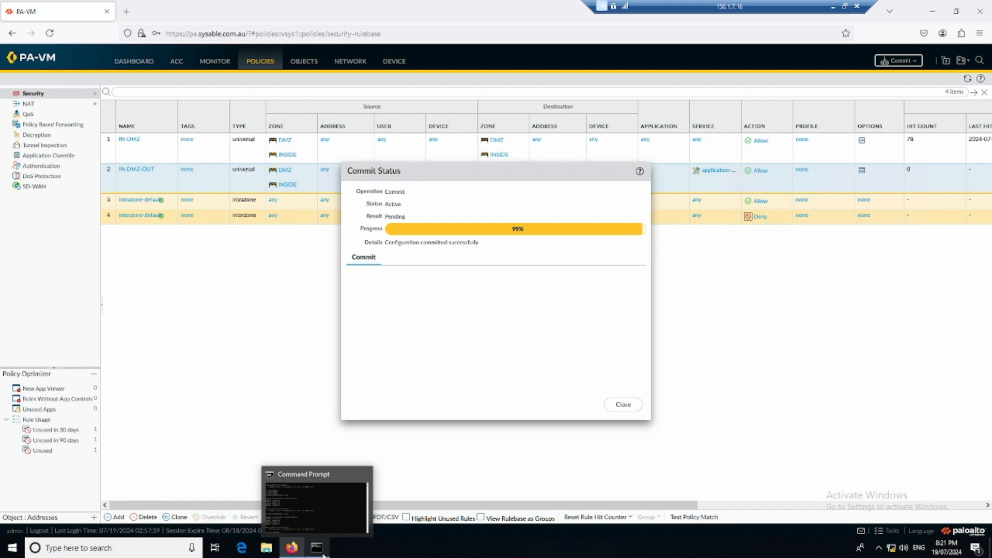
click(324, 556)
key(Up)
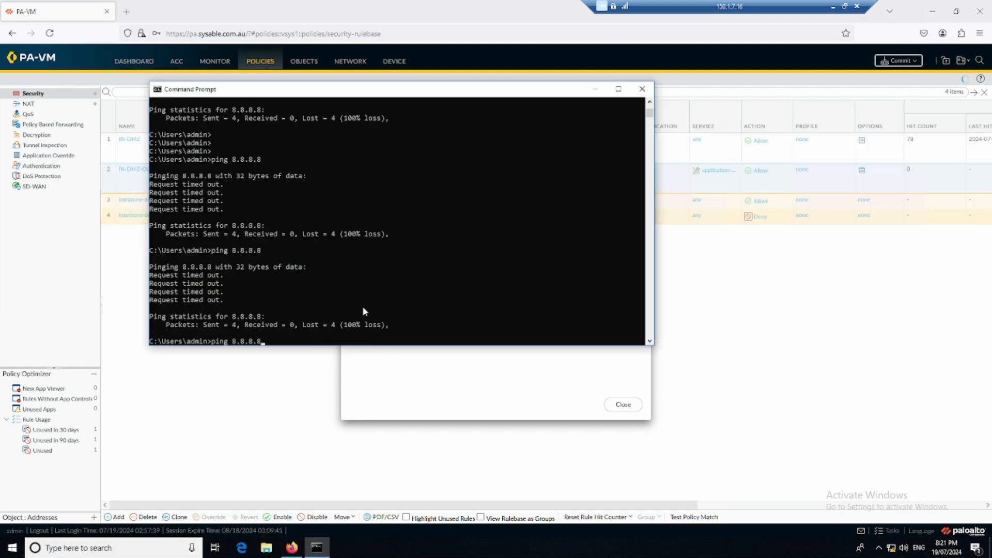
key(Return)
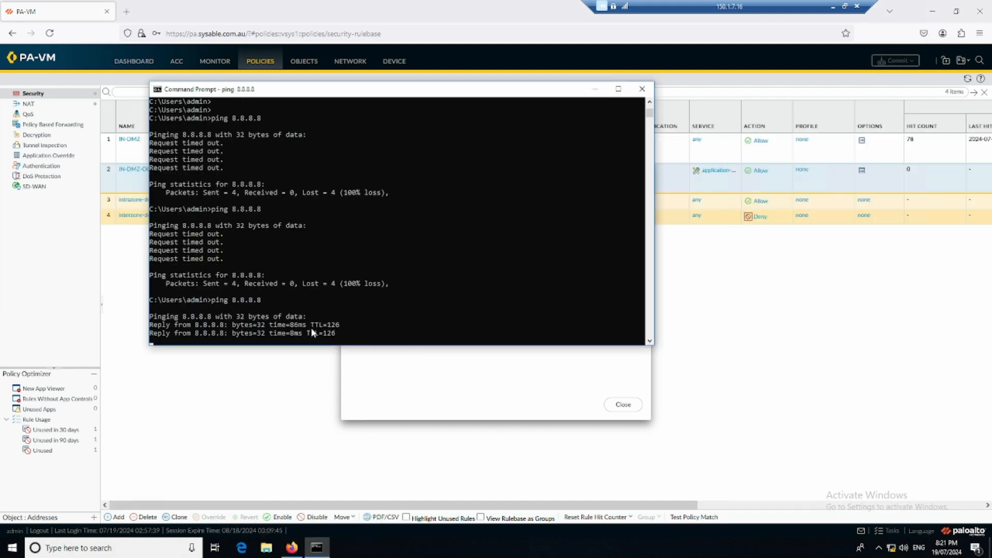
click(406, 381)
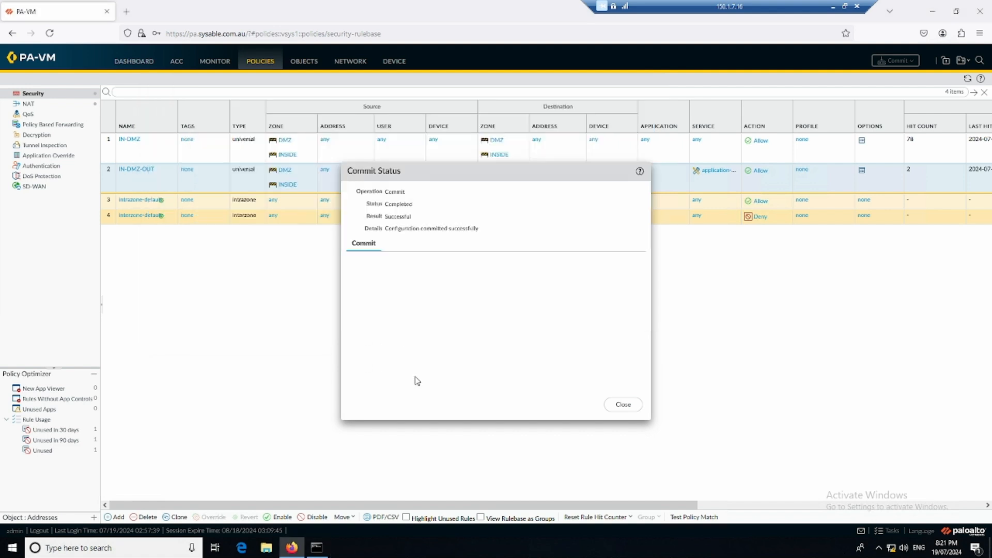
click(626, 408)
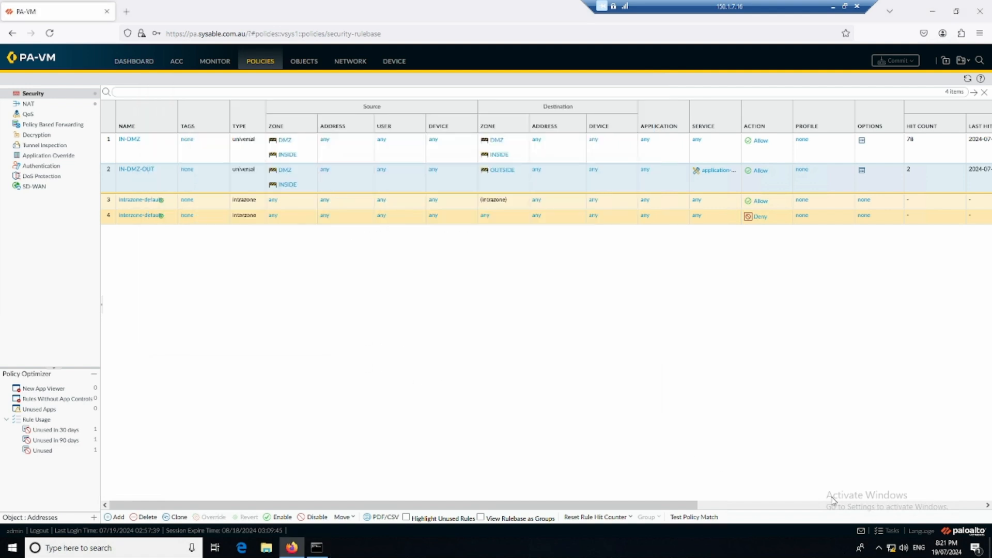
- Check the Windows network connection status
click(891, 551)
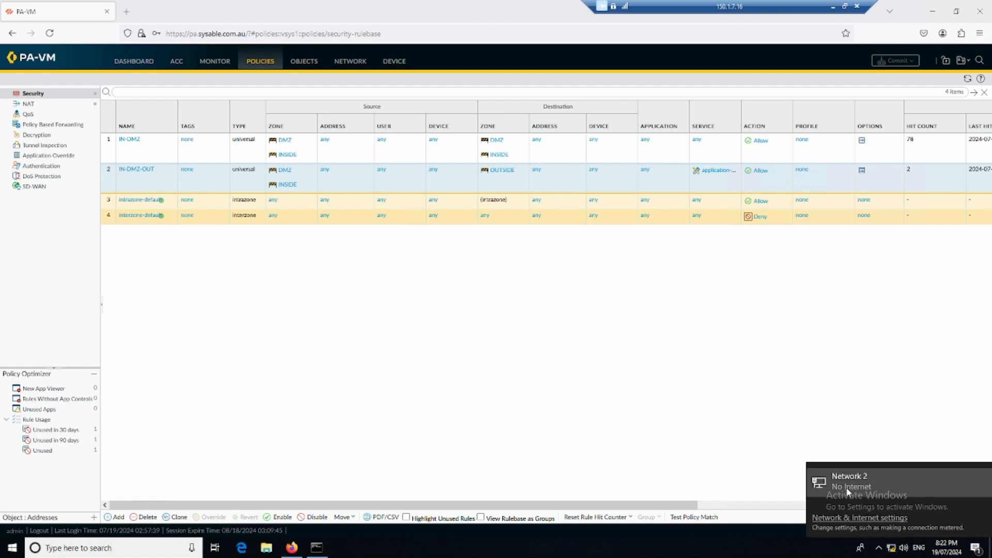
click(382, 388)
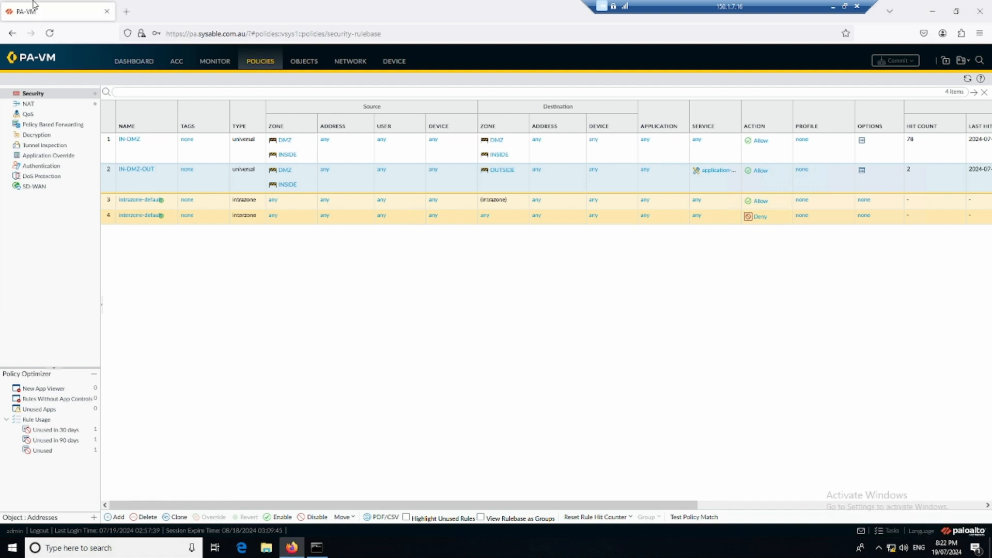
- Test web access by loading Facebook and Wikipedia in new browser tabs, and return to the lab topology PDF
click(125, 11)
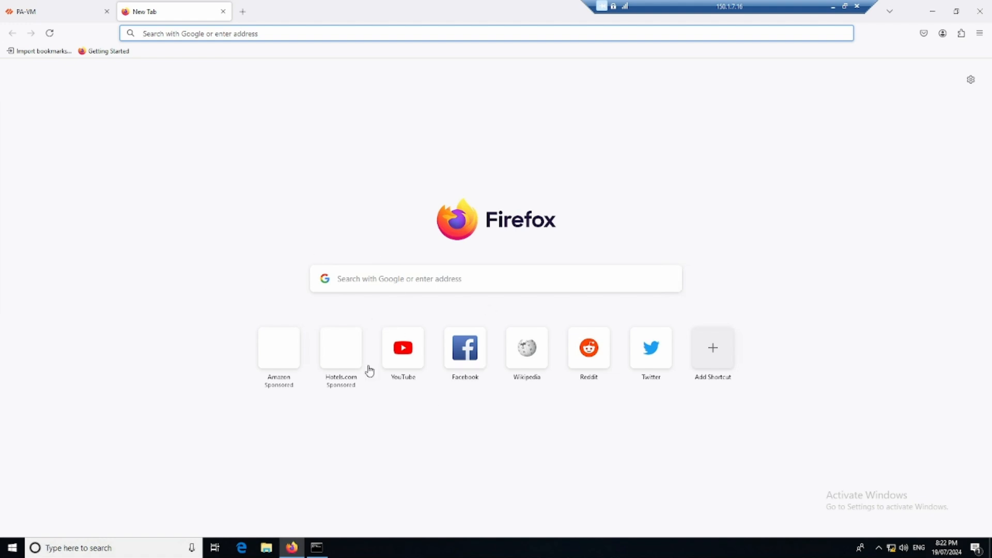
click(454, 355)
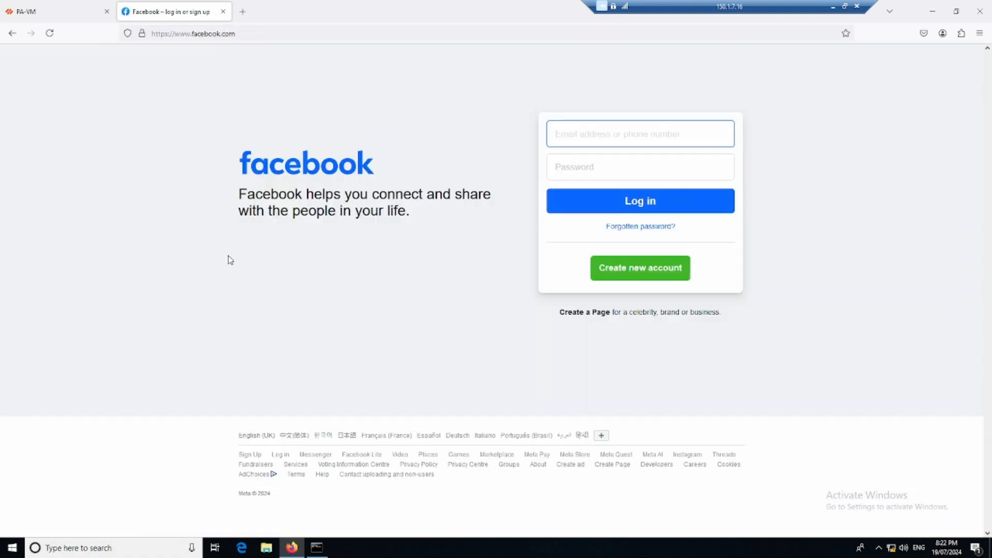
click(242, 11)
click(224, 13)
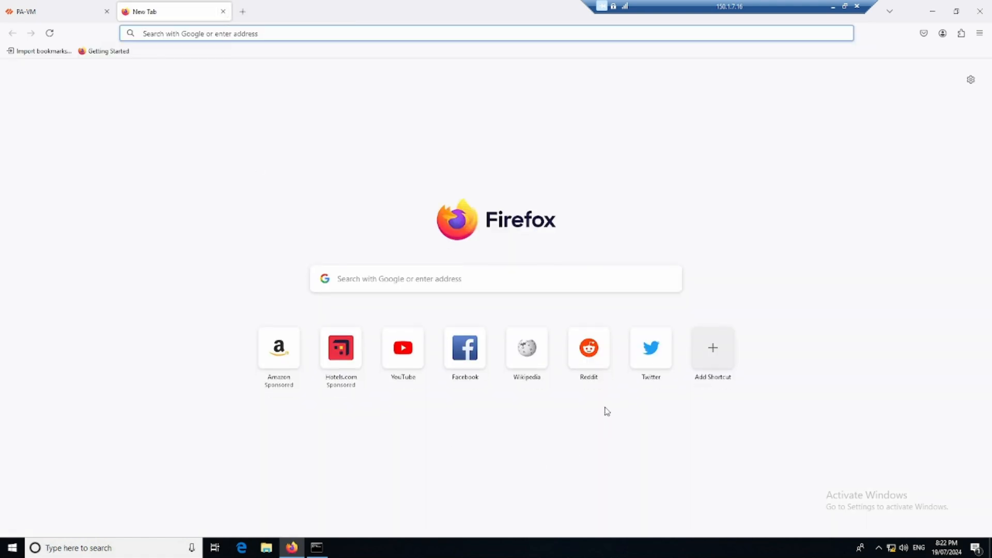
click(527, 347)
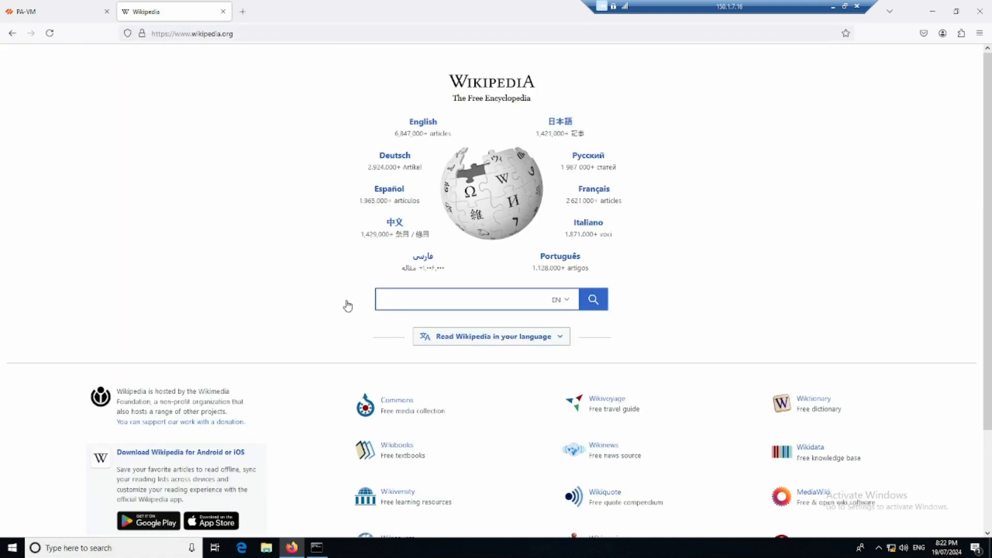
click(223, 12)
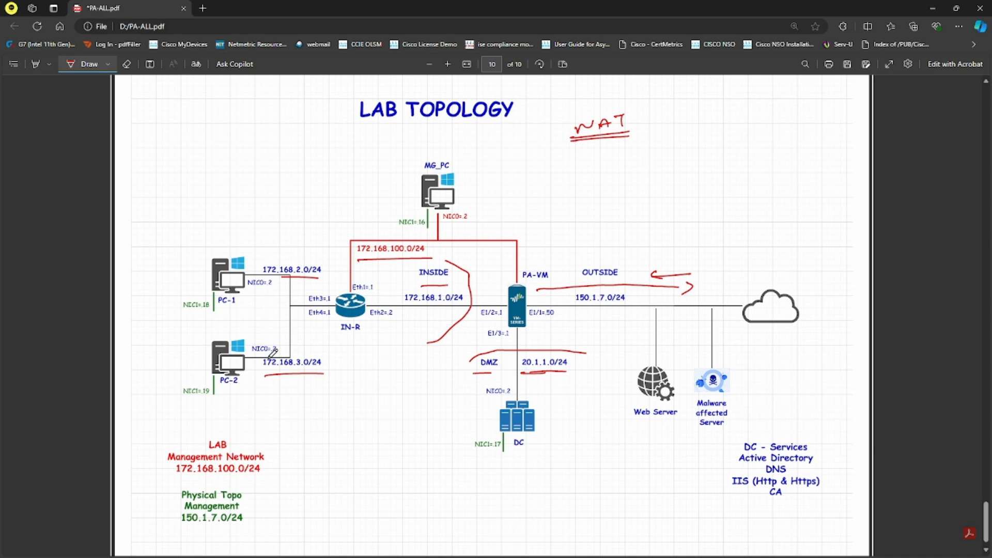
key(alt+Tab)
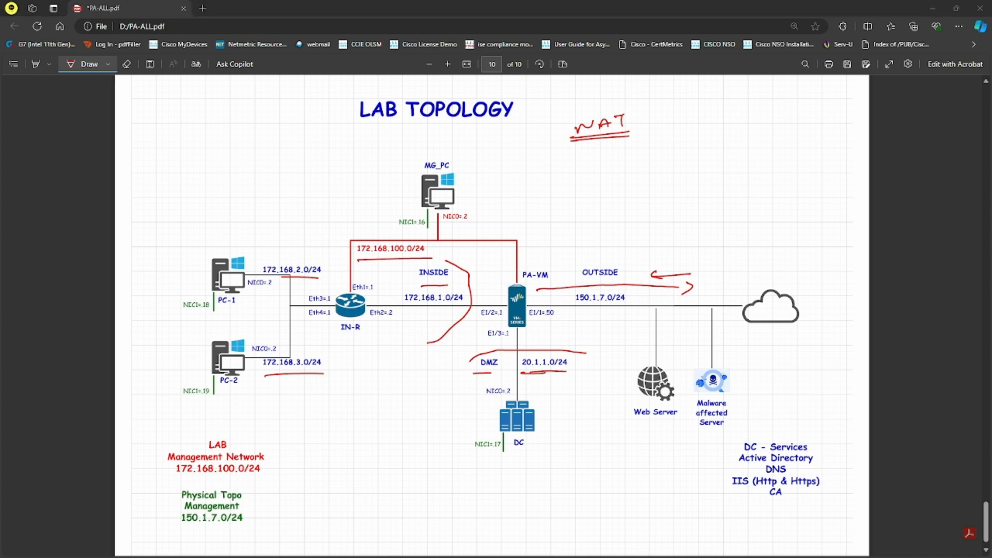